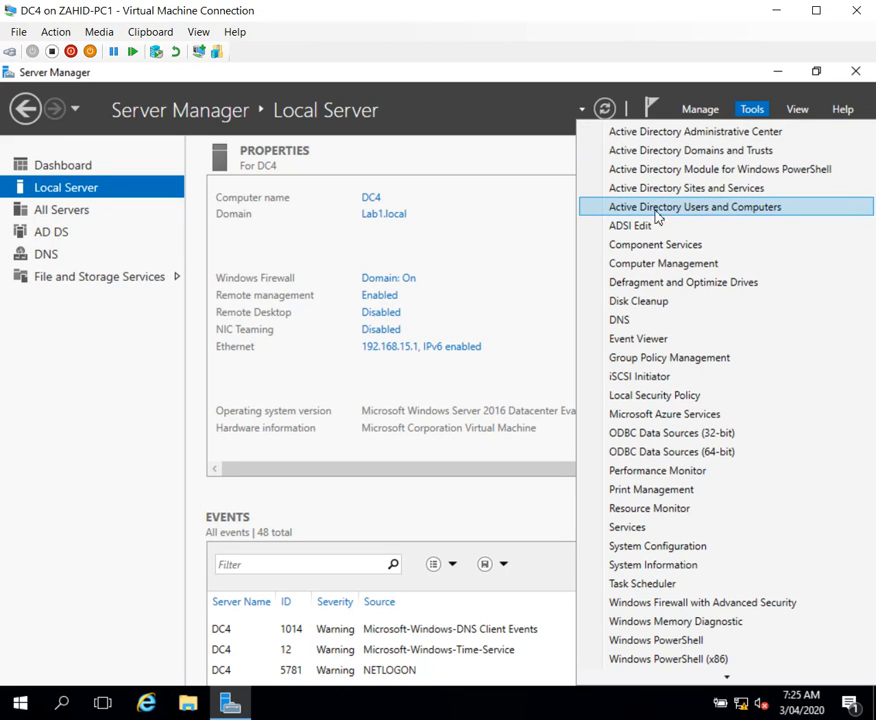
Step: Open Active Directory Users and Computers and create an organizational unit named Marketing directly under the Lab1.local domain
left_click(735, 212)
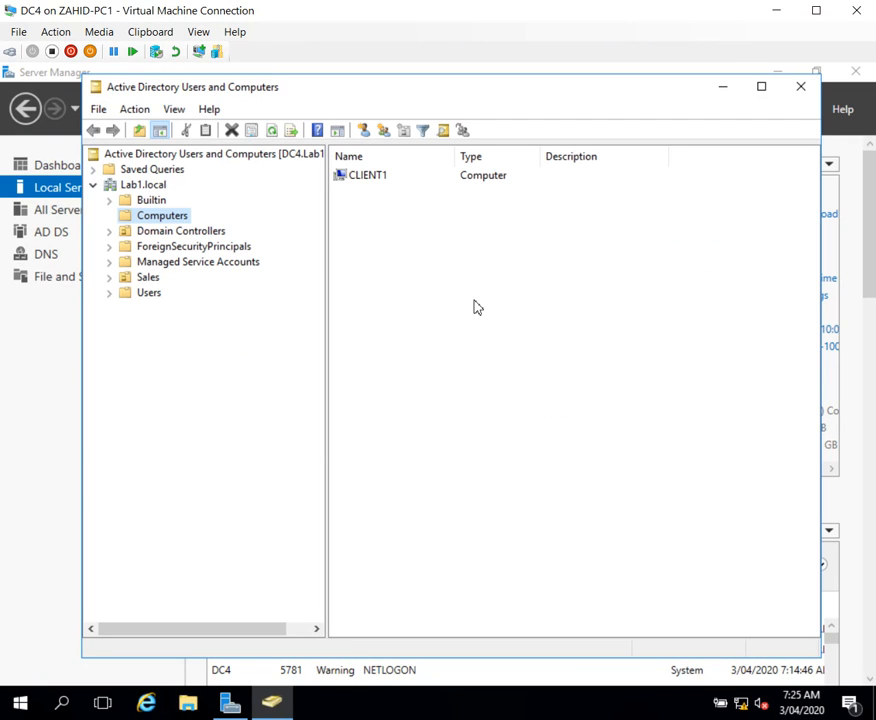
left_click(160, 187)
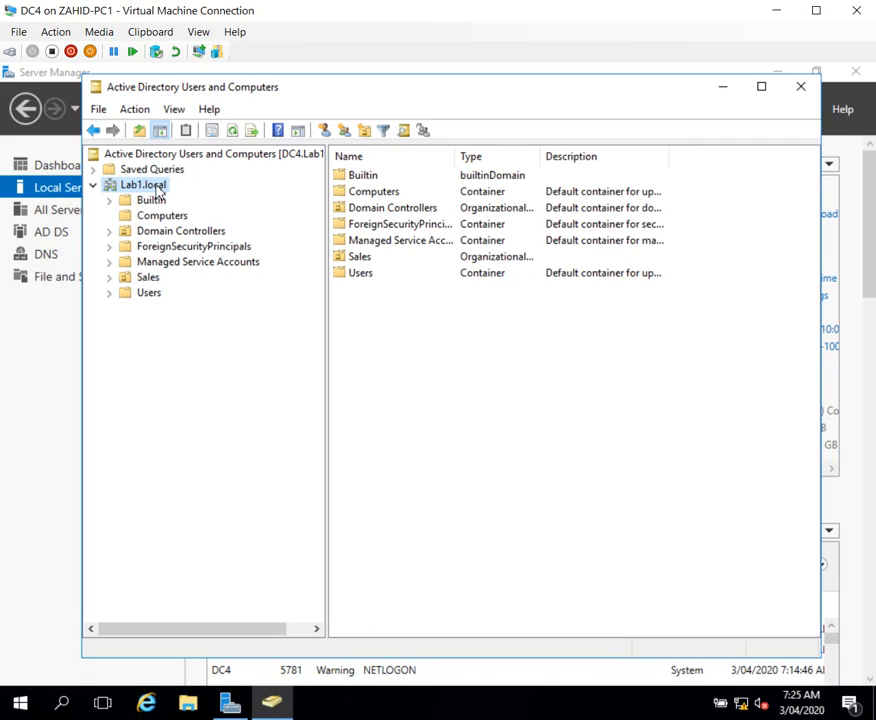
right_click(156, 190)
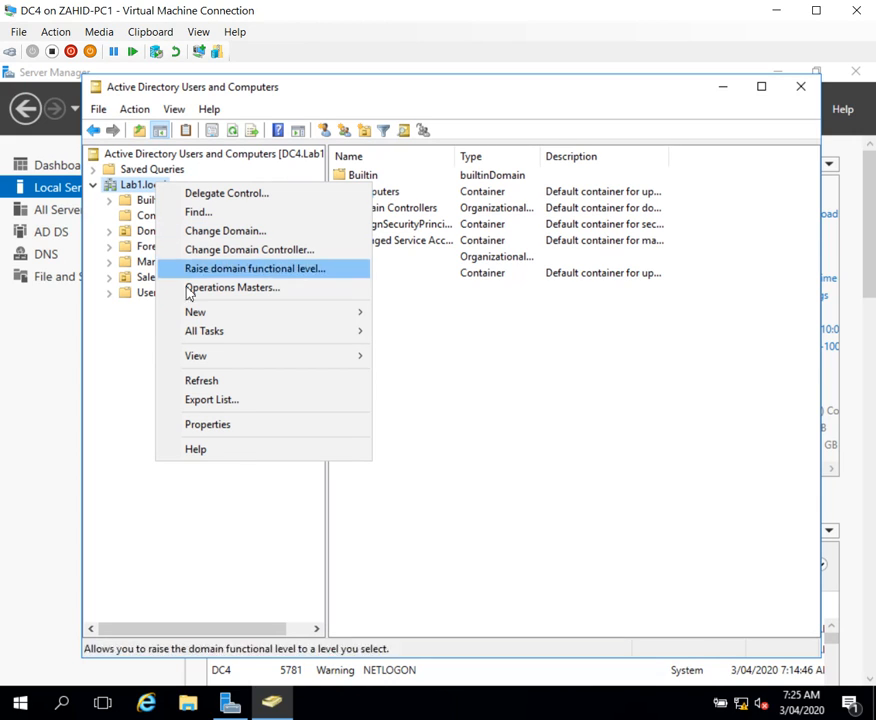
mouse_move(283, 320)
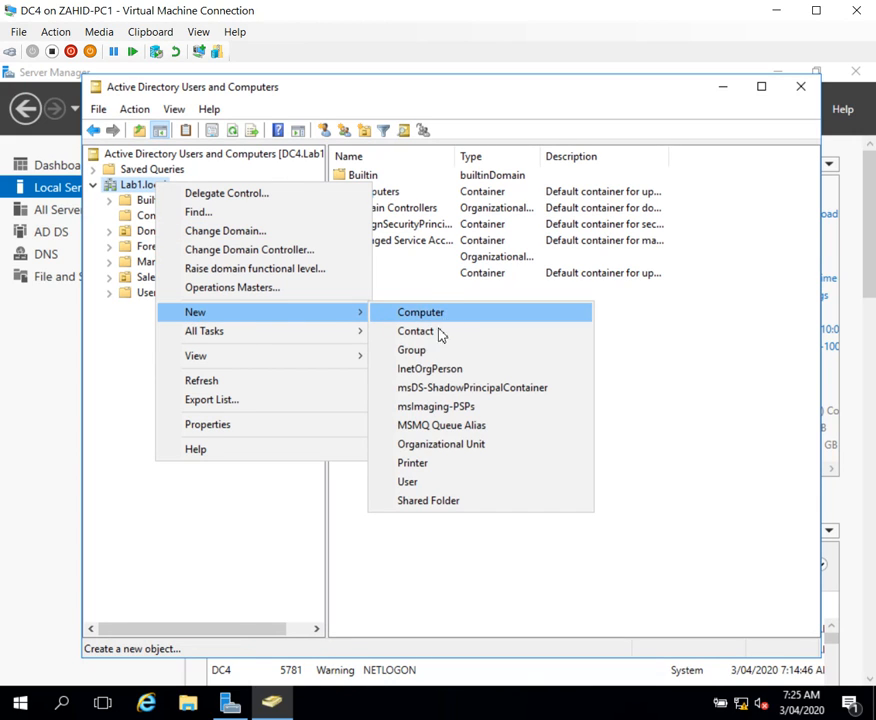
left_click(440, 445)
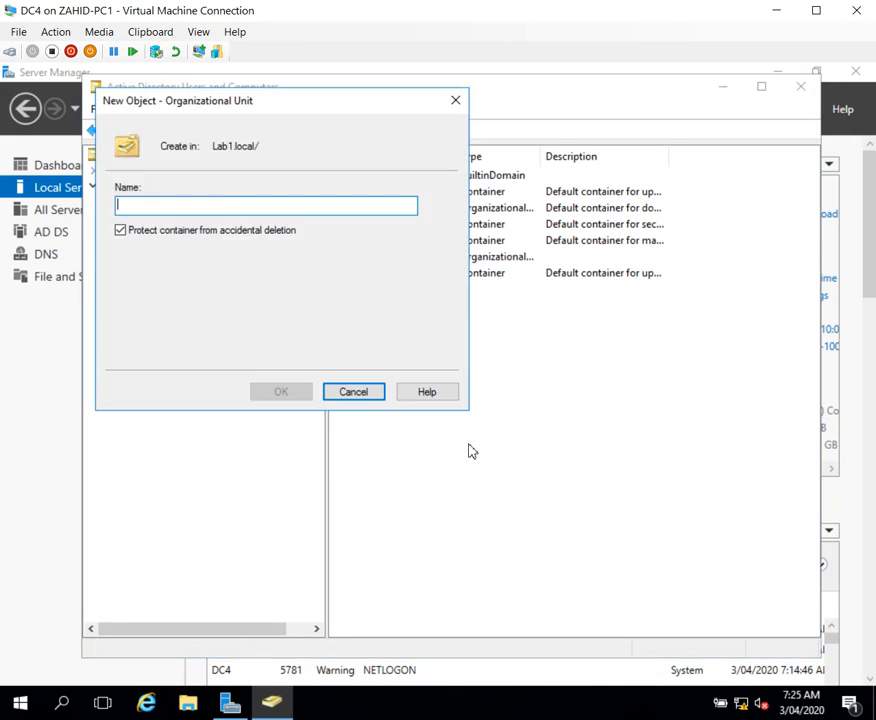
left_click_drag(249, 109, 268, 320)
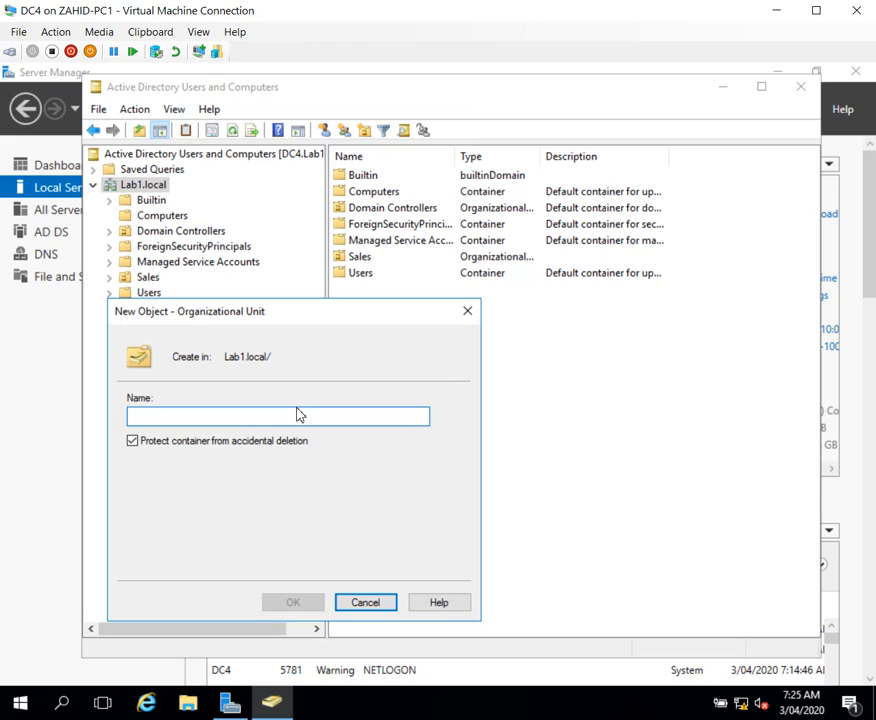
type("Marketing")
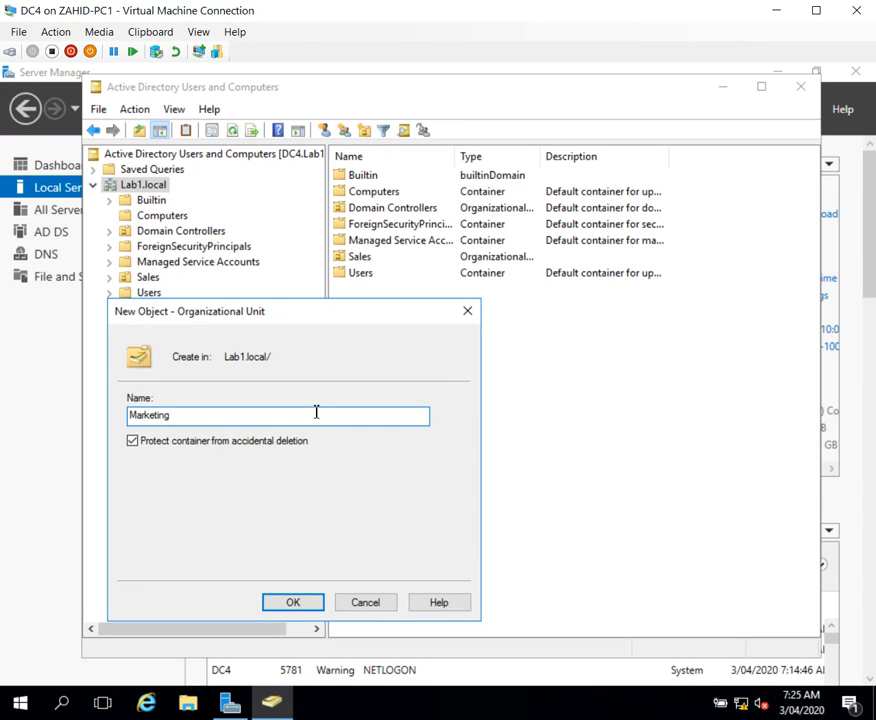
left_click(296, 606)
Step: Start a new user in the Marketing organizational unit and enter the user's first and last name
left_click(170, 310)
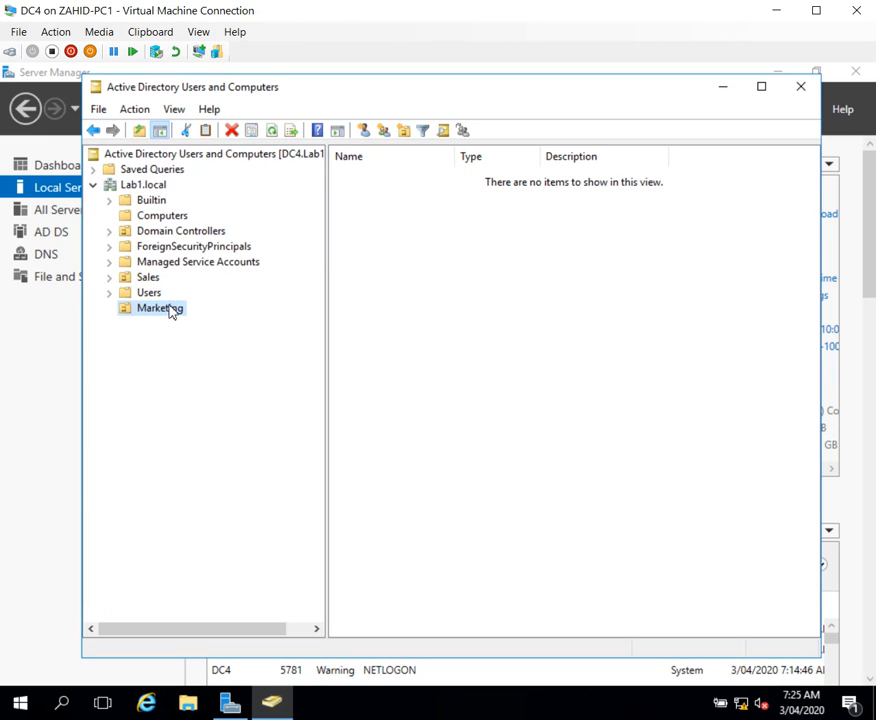
left_click(219, 312)
right_click(177, 312)
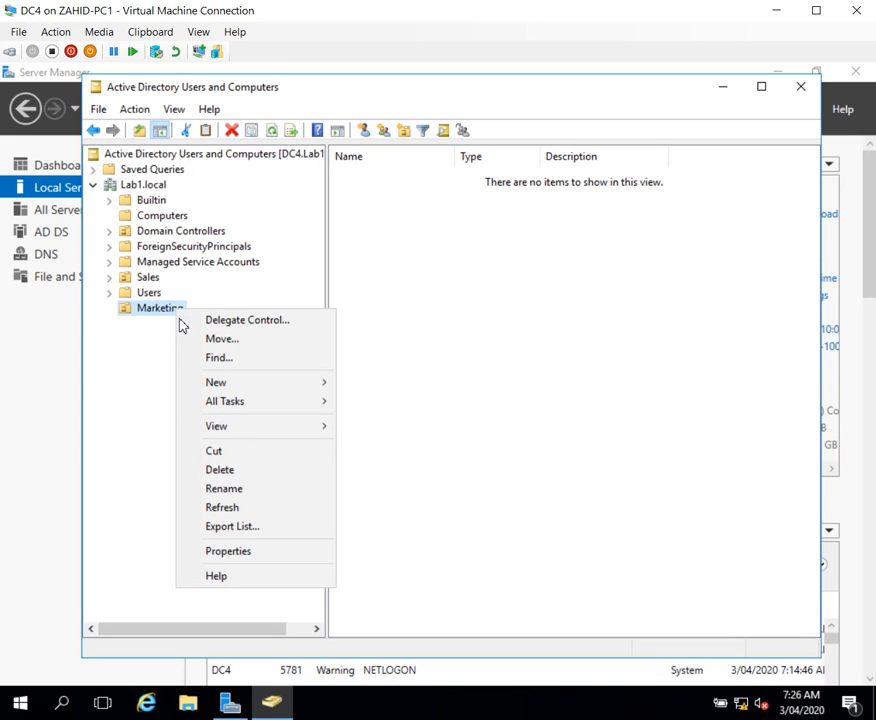
mouse_move(221, 389)
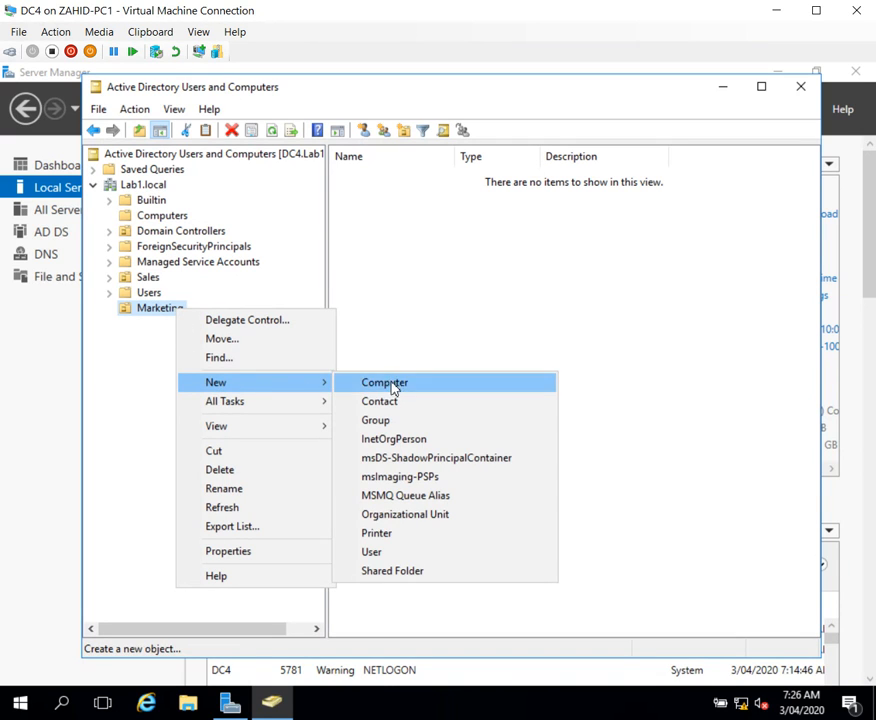
left_click(380, 554)
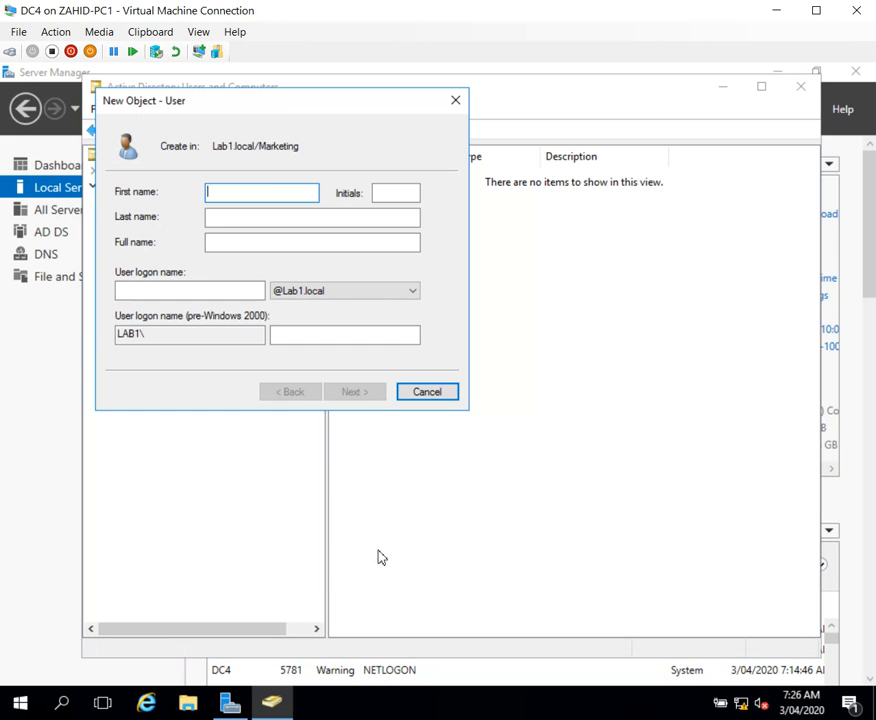
left_click_drag(269, 107, 491, 207)
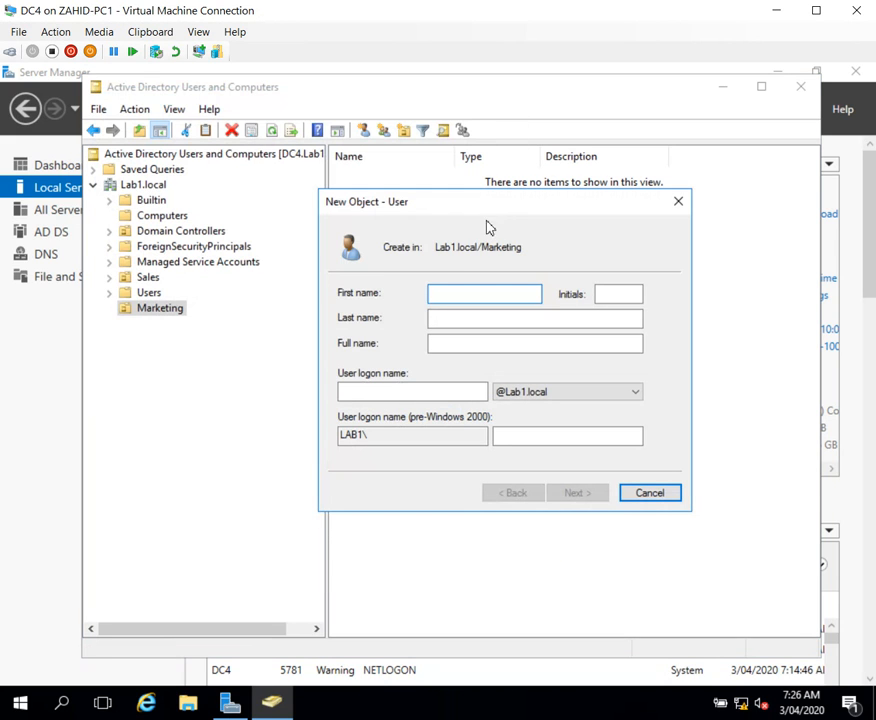
type("John")
key("Tab")
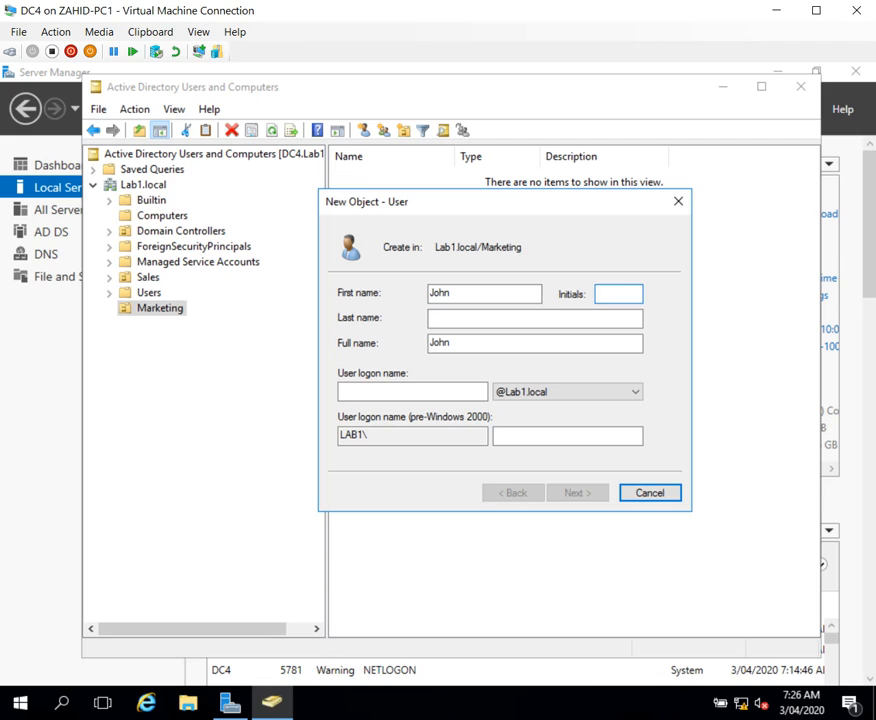
key("Tab")
type("Smith")
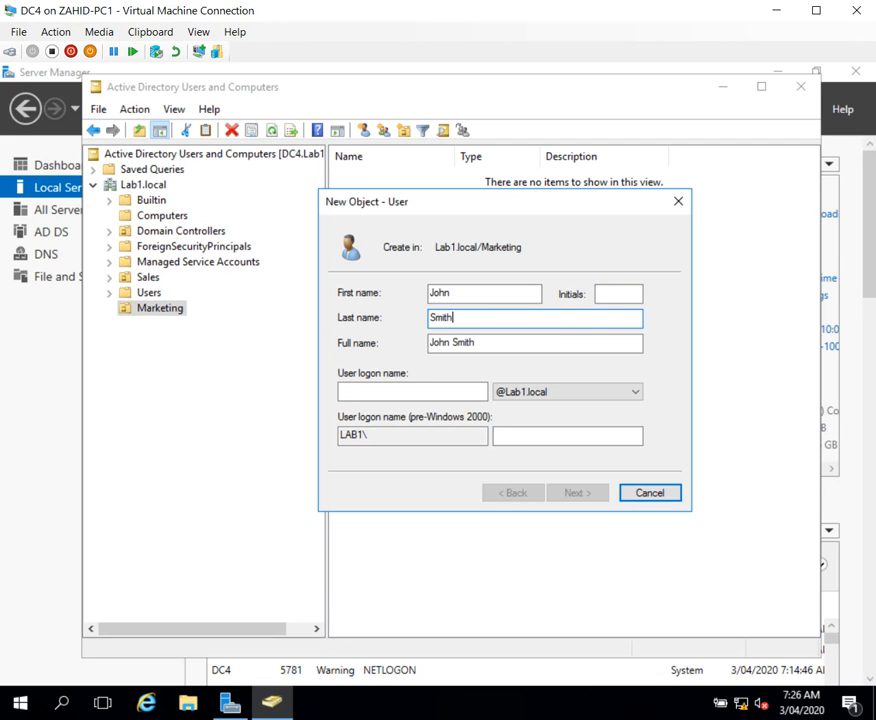
Step: Enter the new user's logon name as first name, dot, last name, and continue to the password settings
left_click(423, 393)
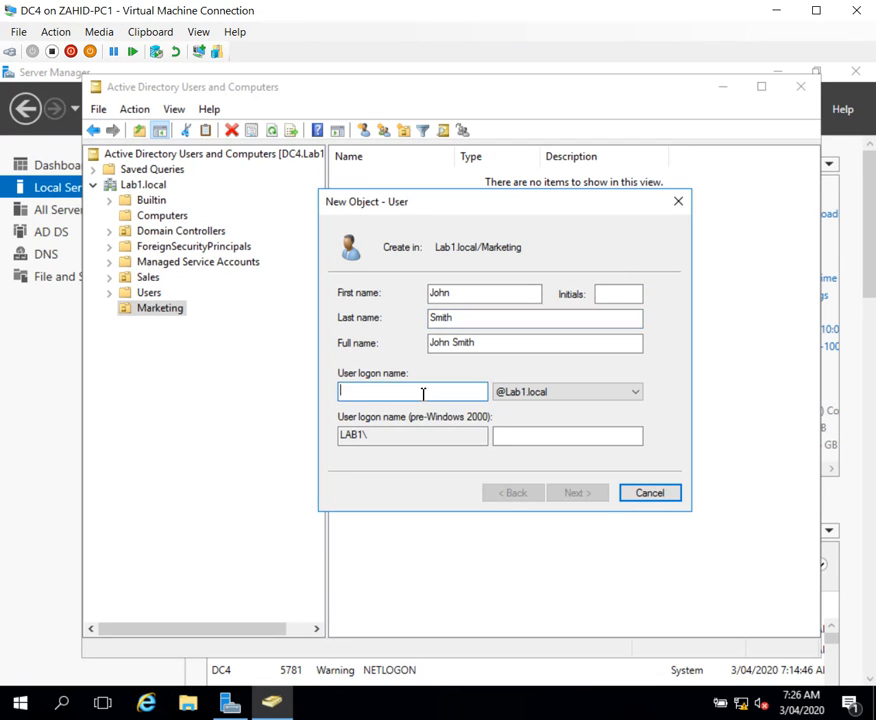
type("John")
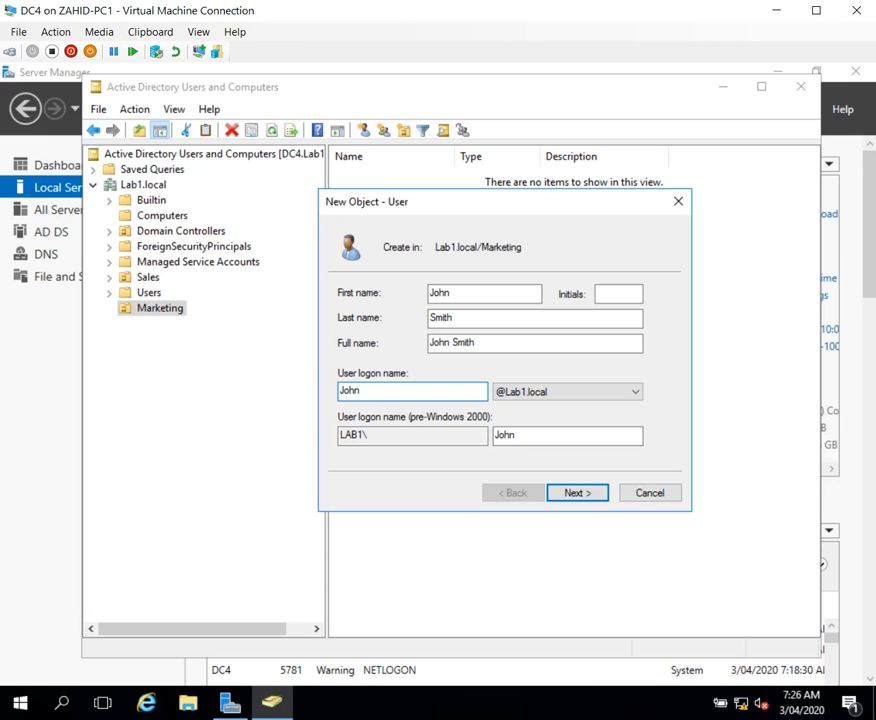
type(".smith")
left_click(579, 497)
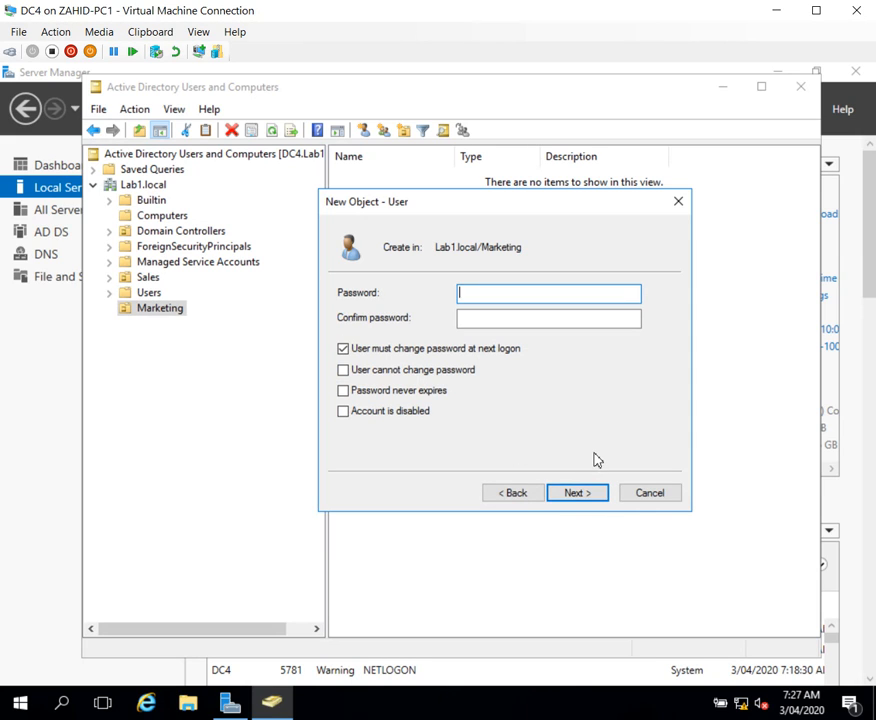
Step: Enter and confirm the account password, disable the forced change at next logon, set it to never expire, and finish creating the user
type("Pa$$w0rd")
key("Tab")
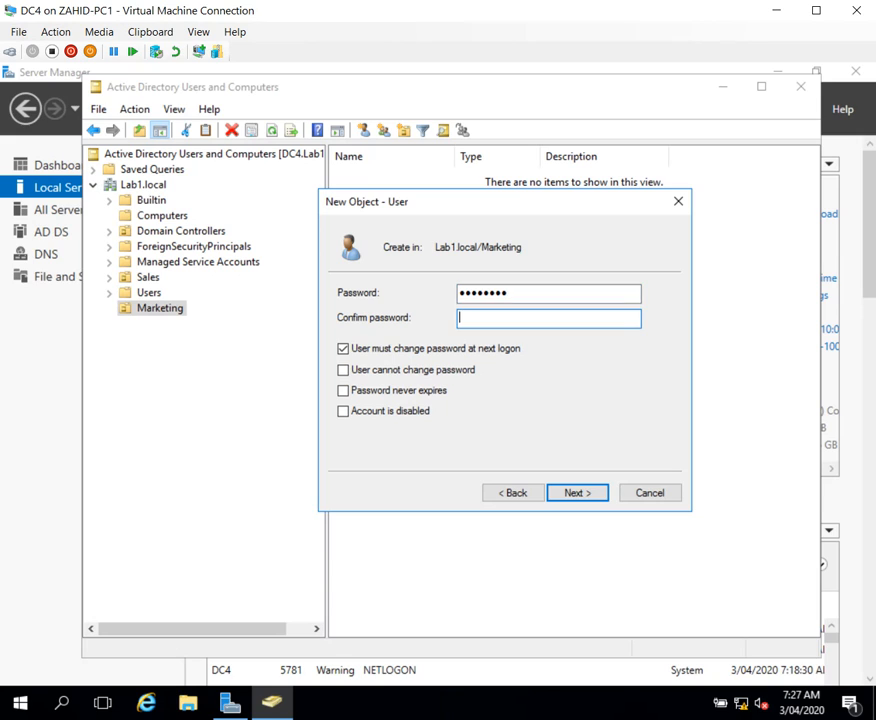
type("Pa$$w0rd")
left_click(344, 350)
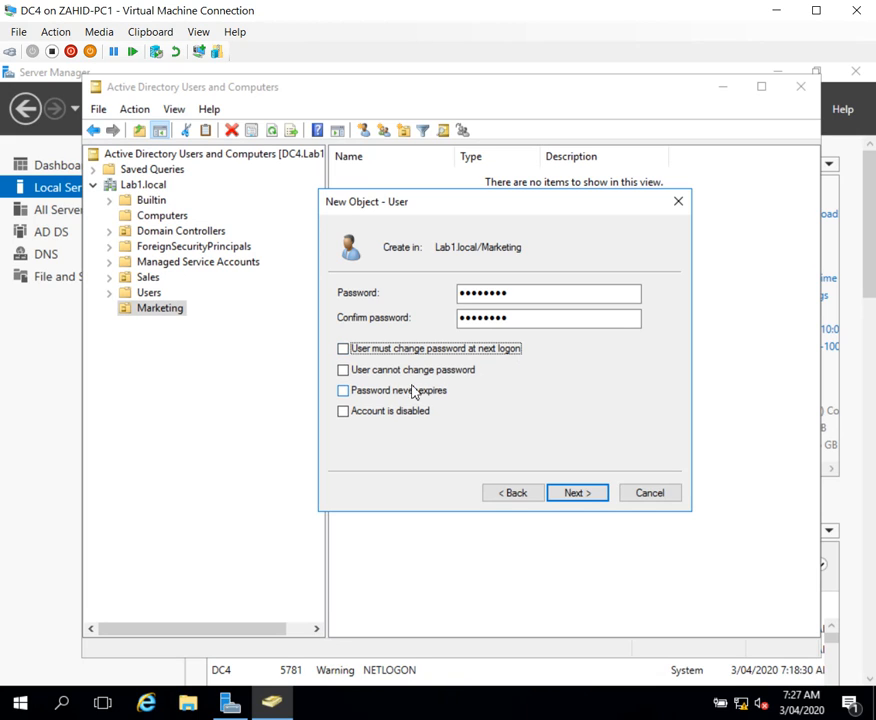
left_click(343, 392)
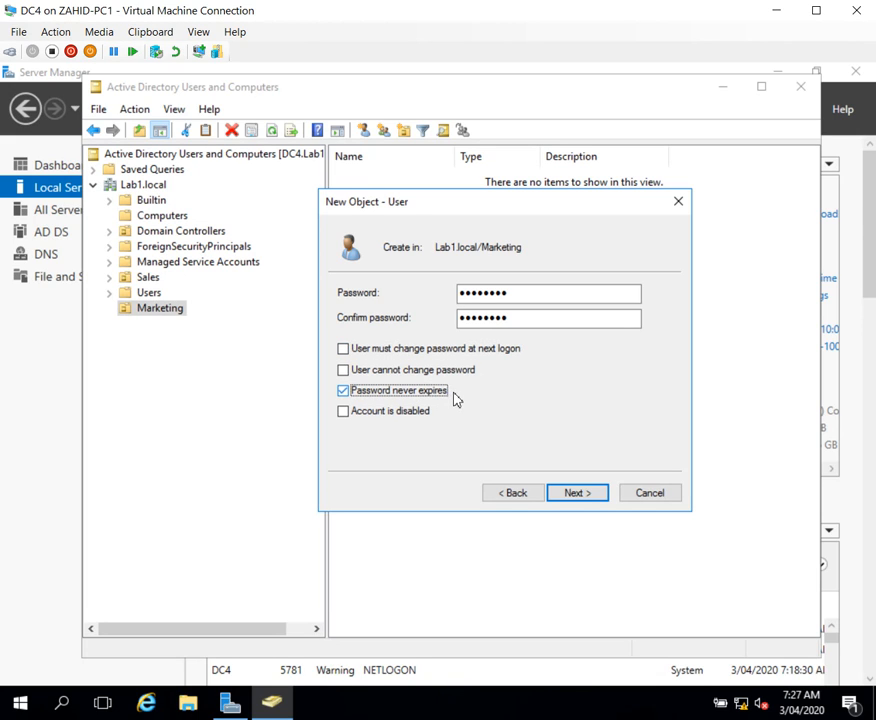
left_click(580, 497)
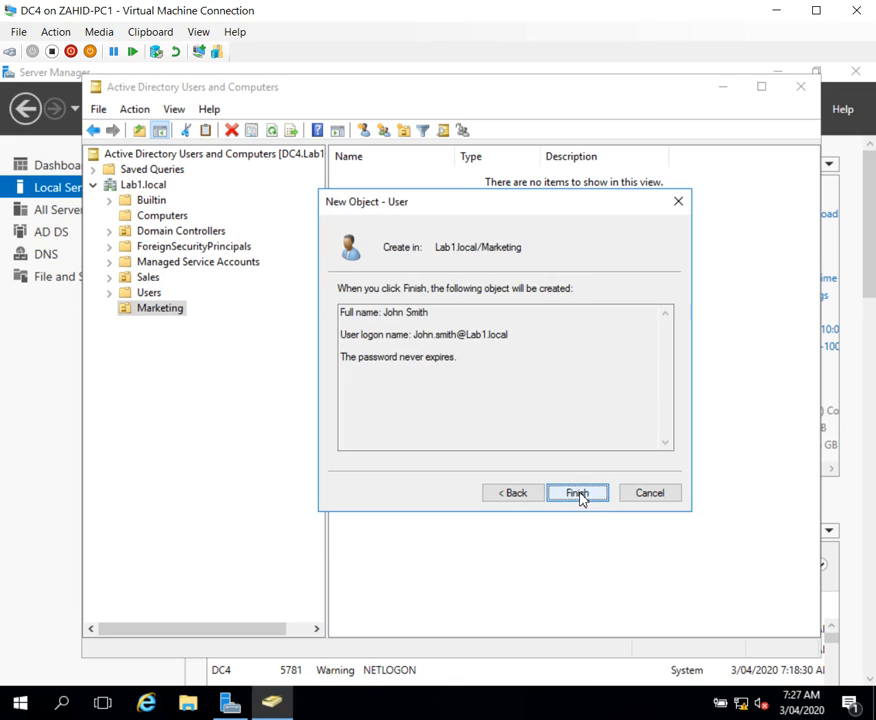
left_click(577, 496)
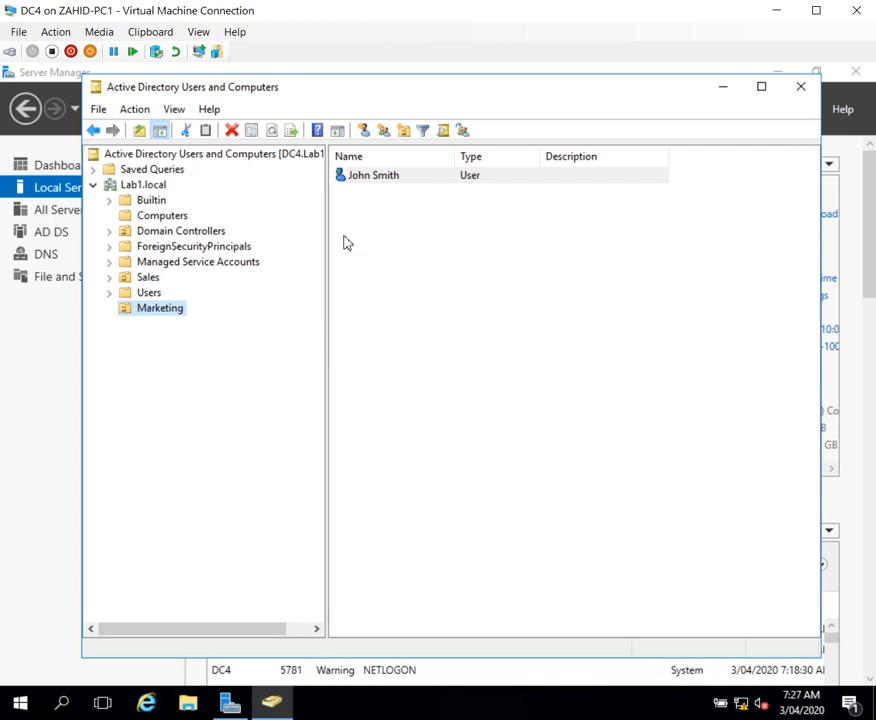
Step: Create a global security group named Marketing_Group in the Marketing organizational unit
right_click(178, 316)
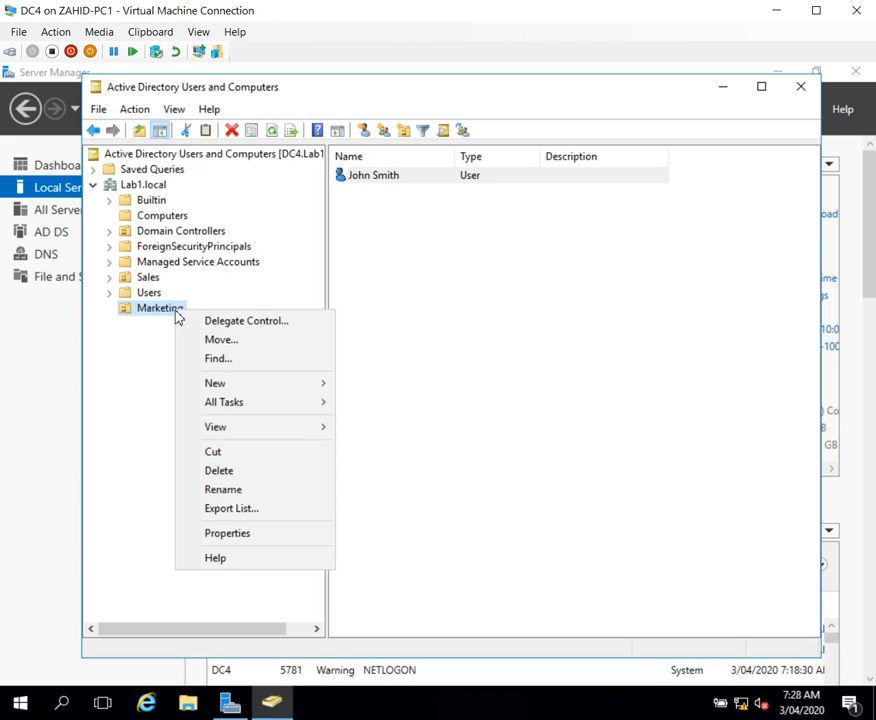
mouse_move(211, 390)
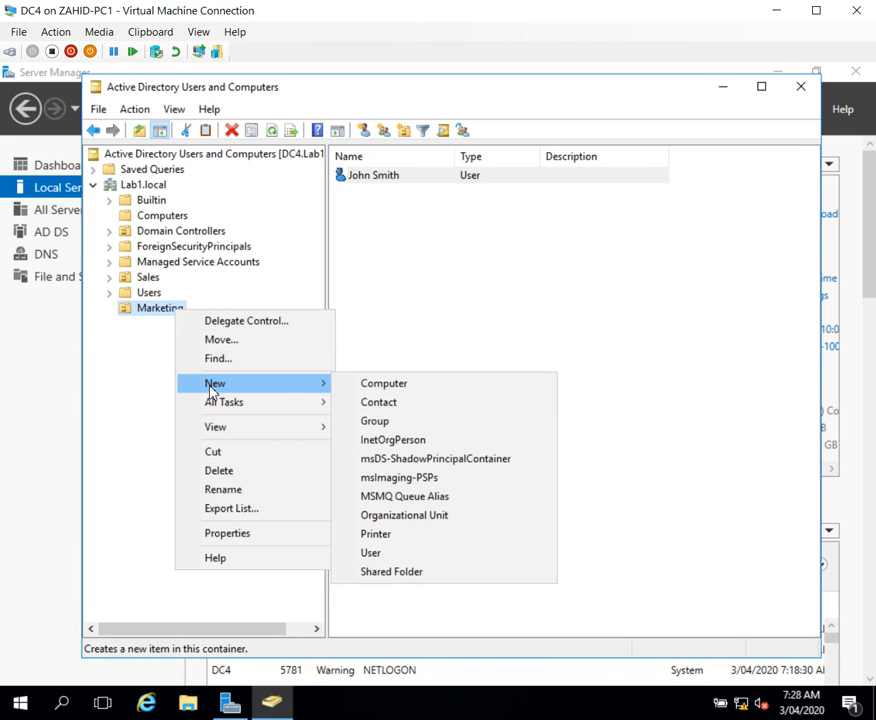
left_click(393, 422)
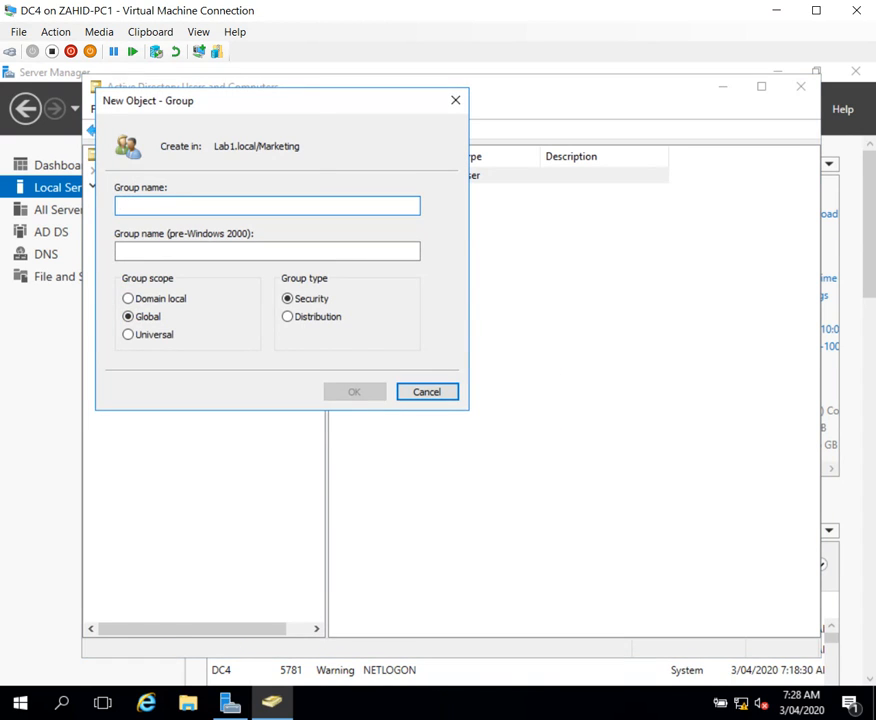
left_click_drag(307, 100, 565, 229)
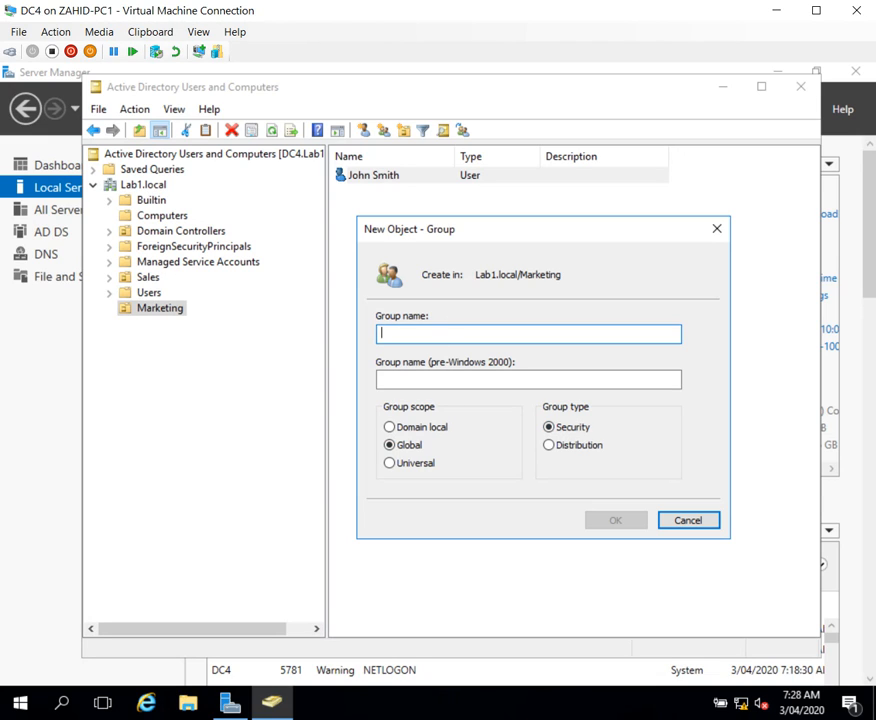
type("Marketing")
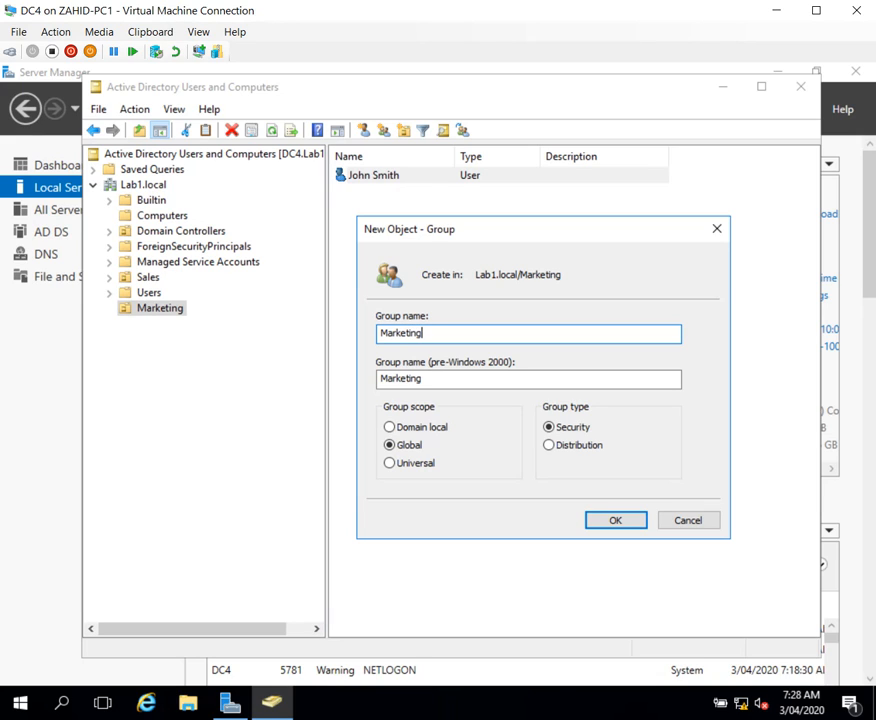
type("_Group")
left_click(615, 521)
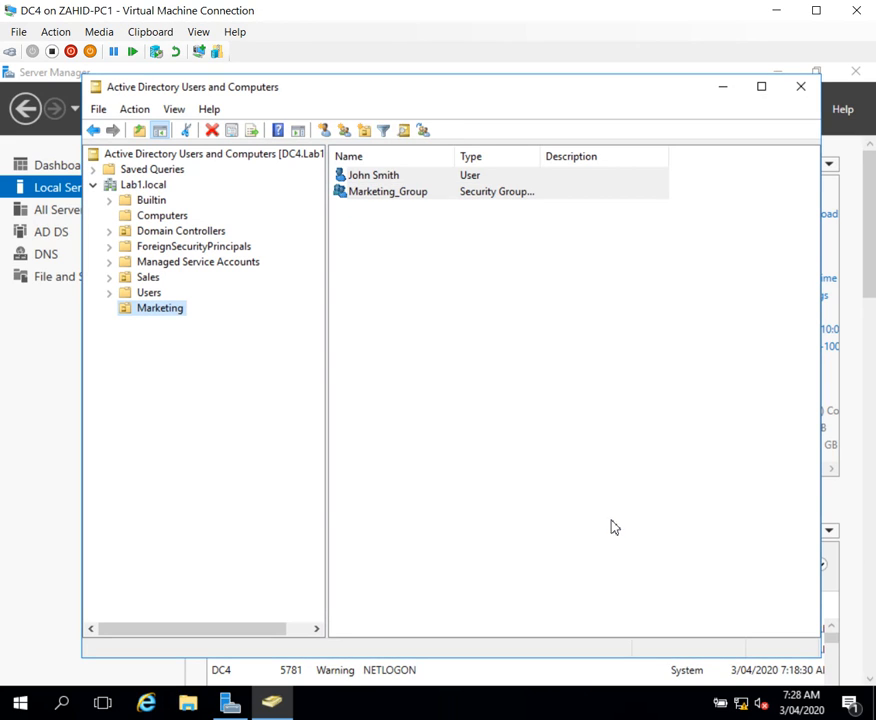
Step: Add the user account in the Marketing organizational unit to Marketing_Group, looking the group up with the partial name "market"
left_click(381, 196)
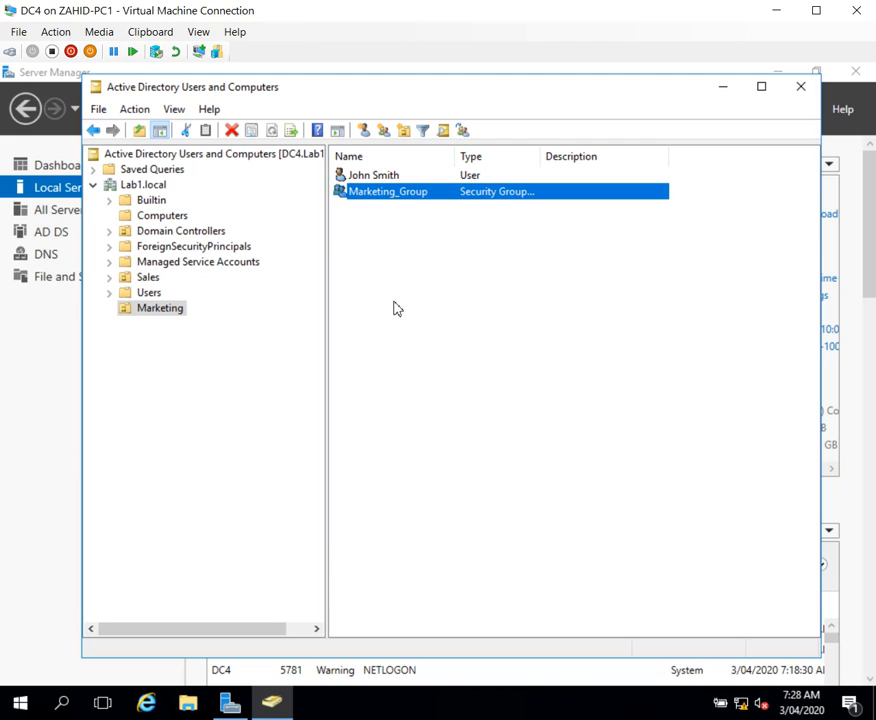
left_click(366, 178)
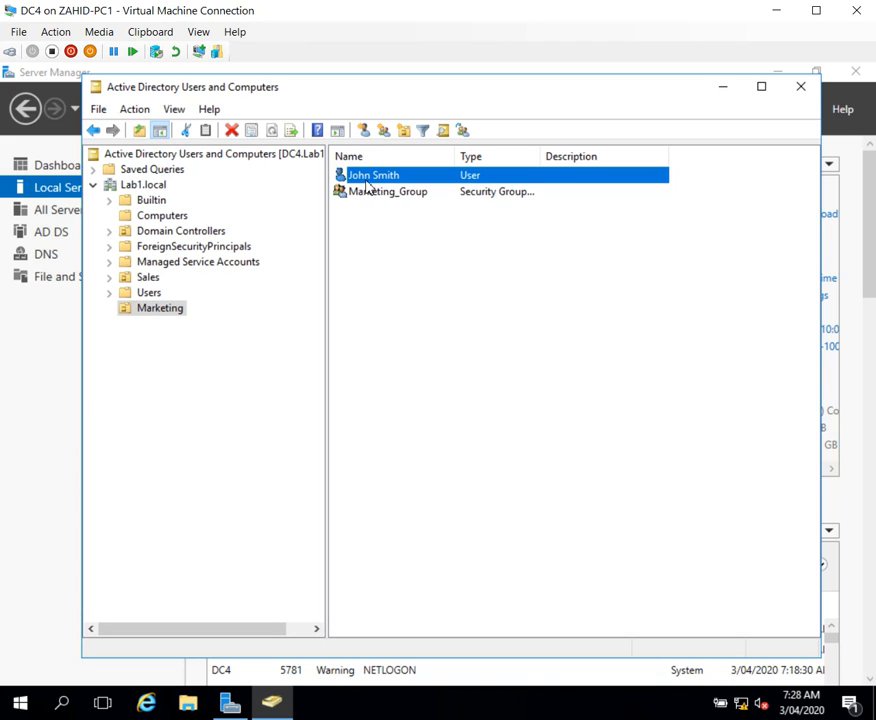
right_click(382, 180)
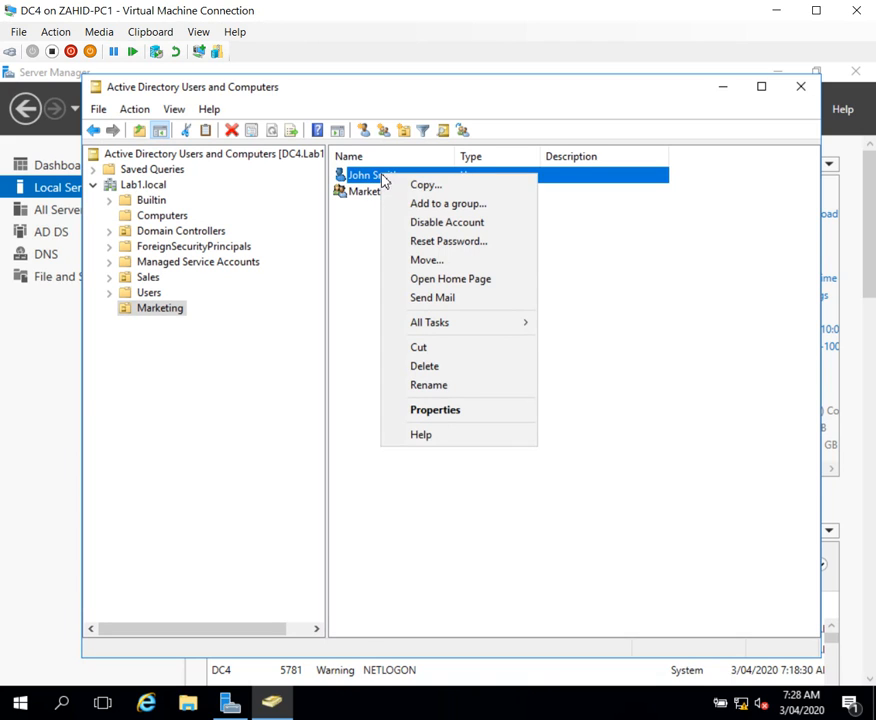
left_click(441, 210)
left_click_drag(303, 122, 556, 255)
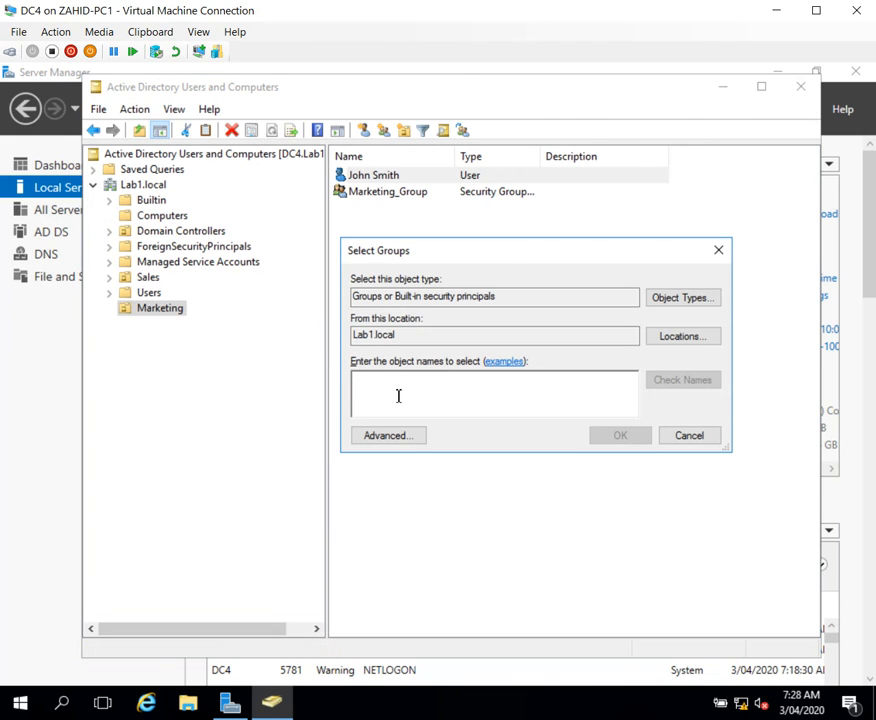
type("marketing")
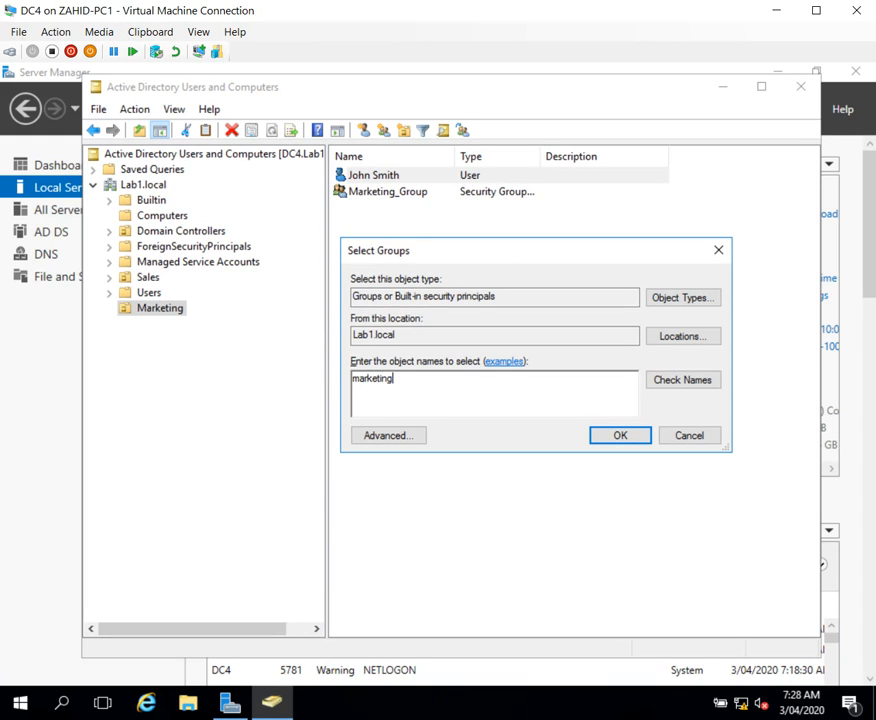
left_click(696, 390)
left_click(612, 437)
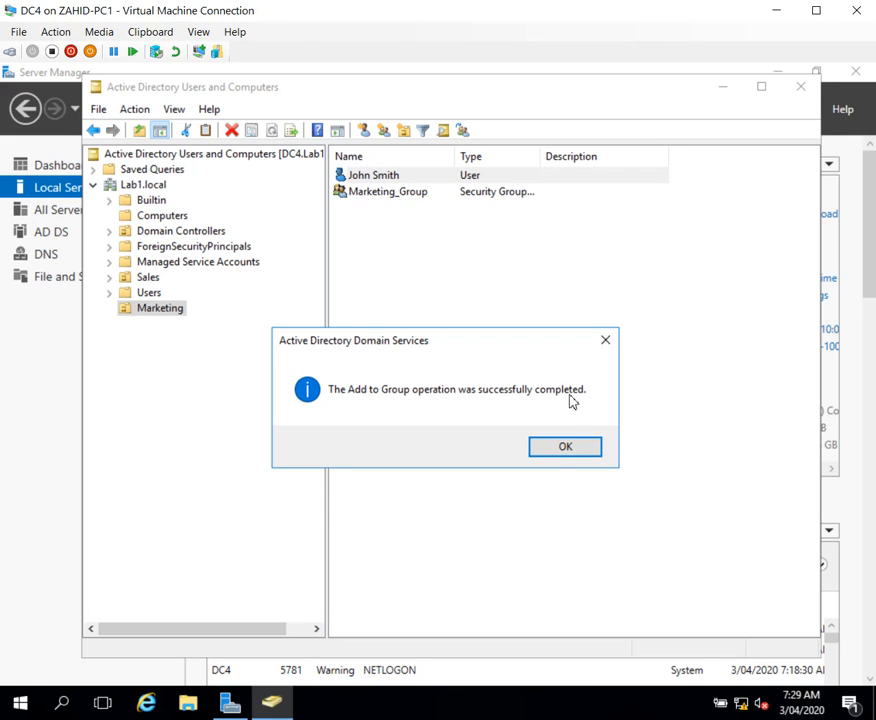
Step: Examine the Marketing user account's group memberships, general details and account options in its properties, and close them
left_click(563, 452)
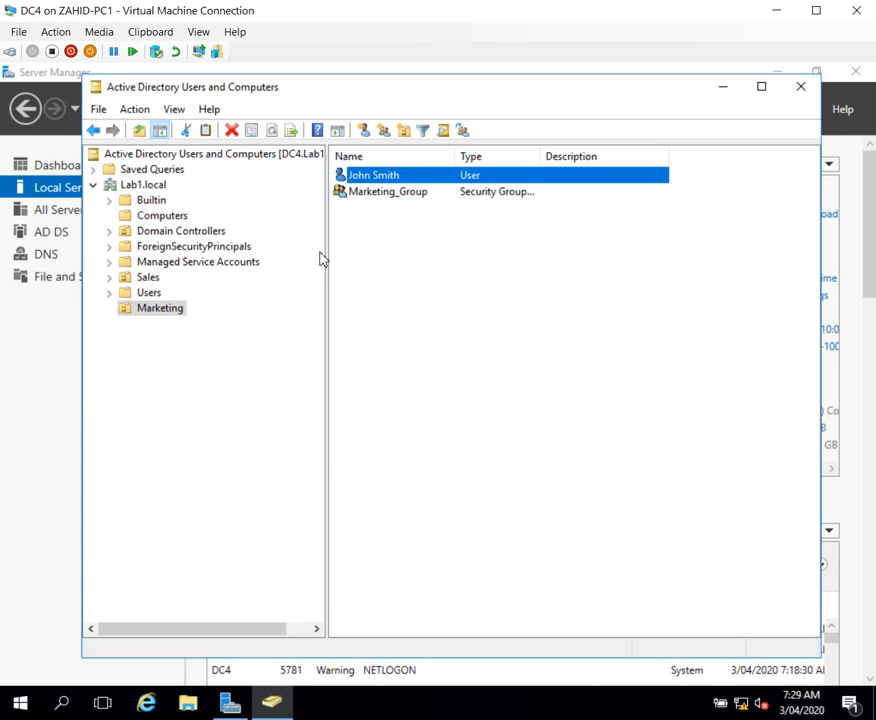
right_click(374, 180)
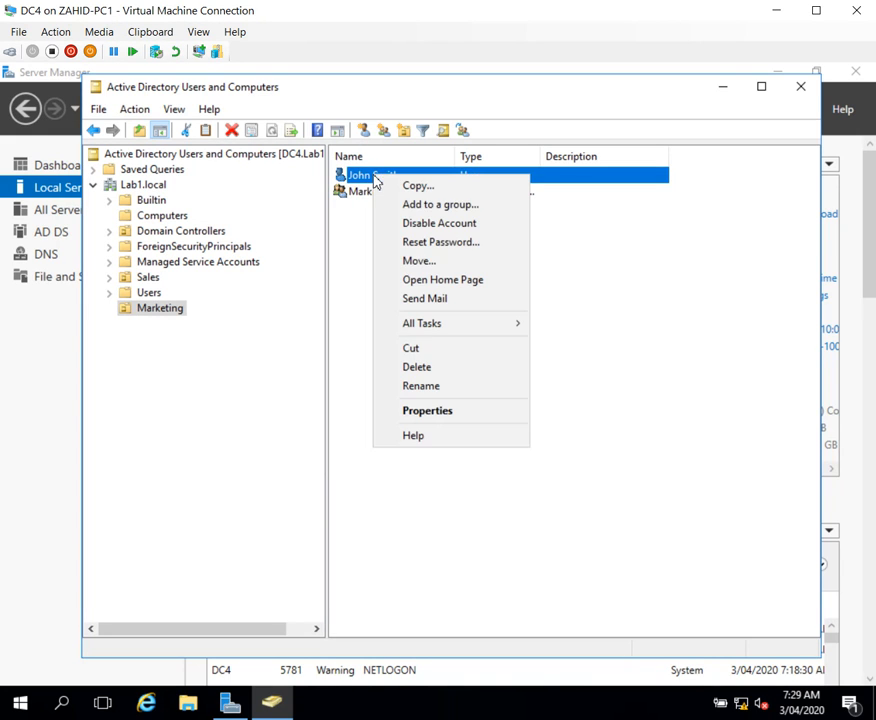
left_click(429, 411)
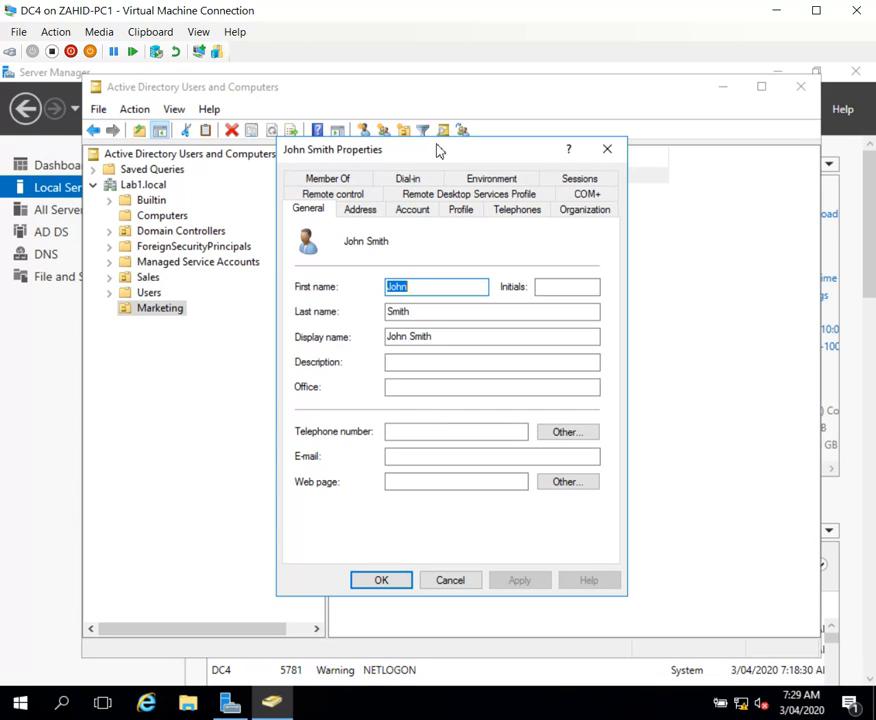
left_click_drag(436, 150, 547, 196)
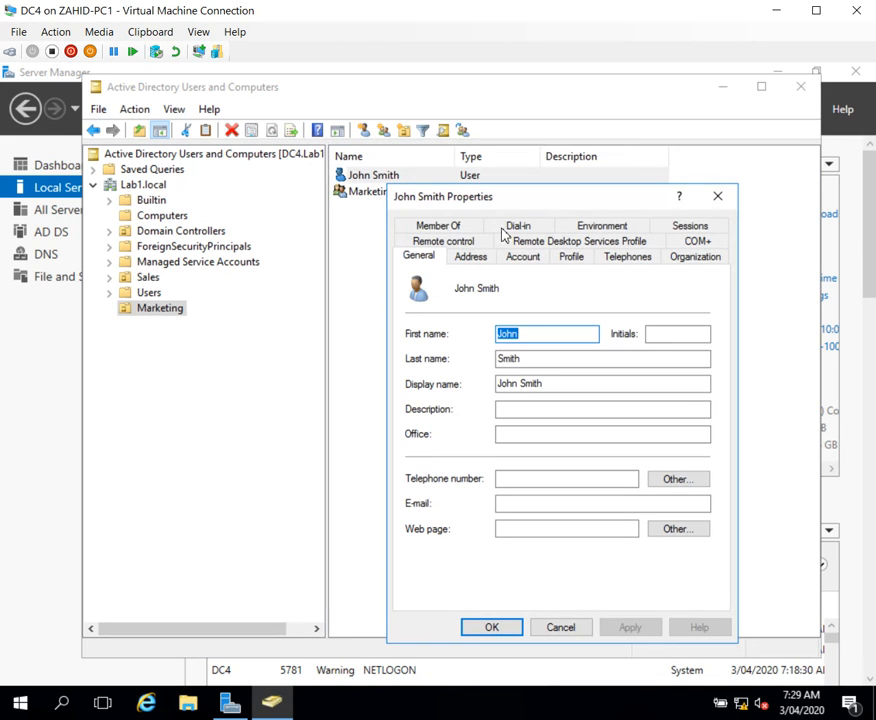
left_click(436, 228)
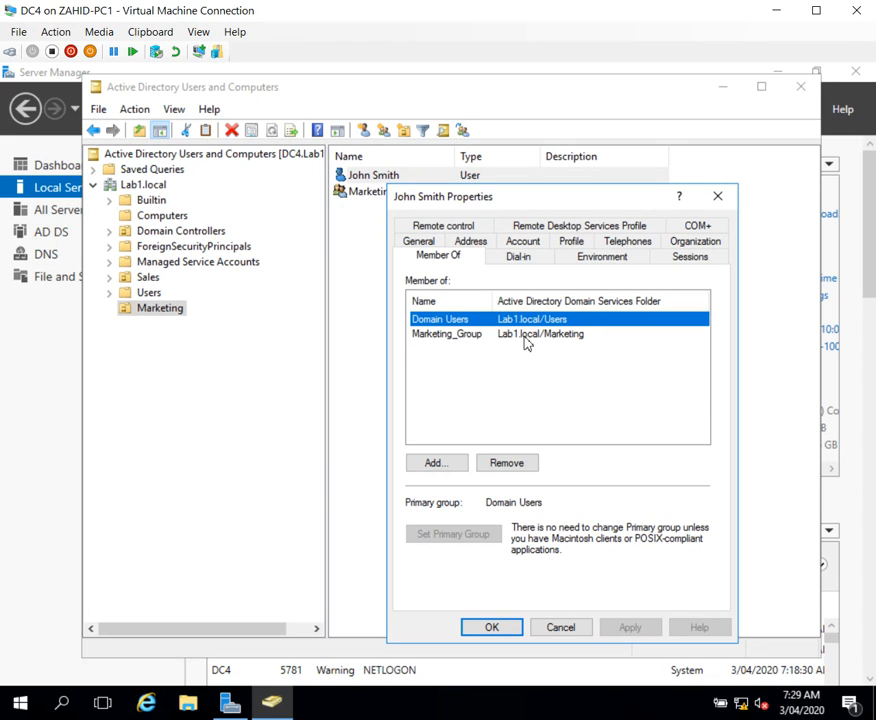
left_click(452, 337)
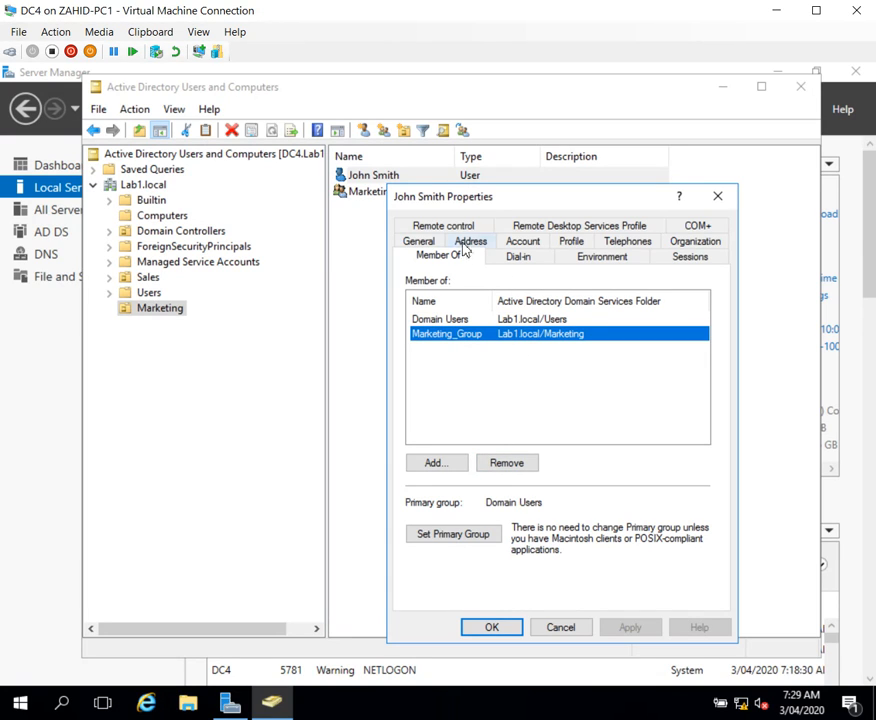
left_click(424, 243)
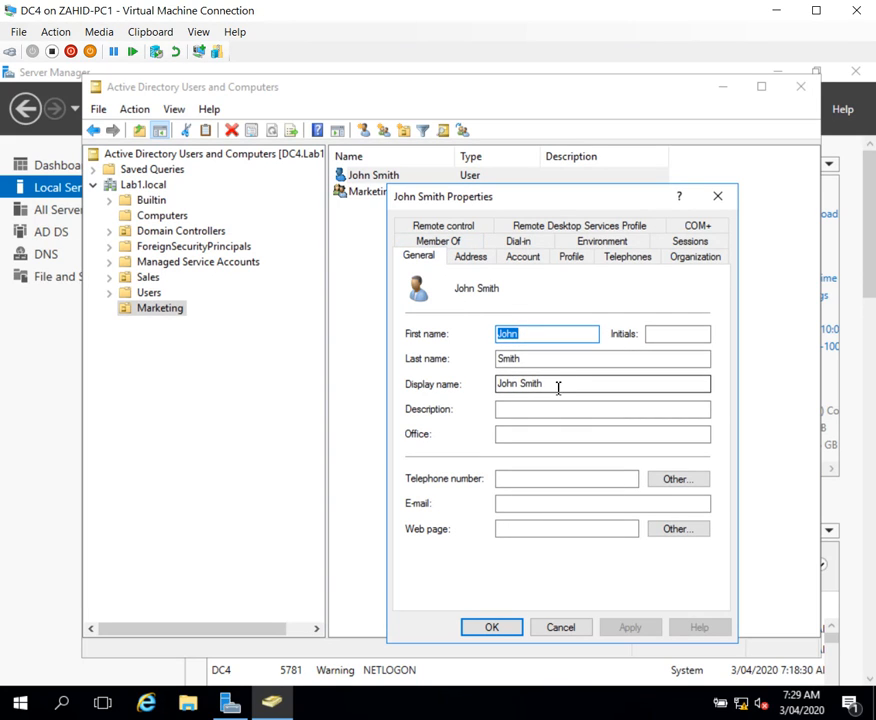
left_click(524, 262)
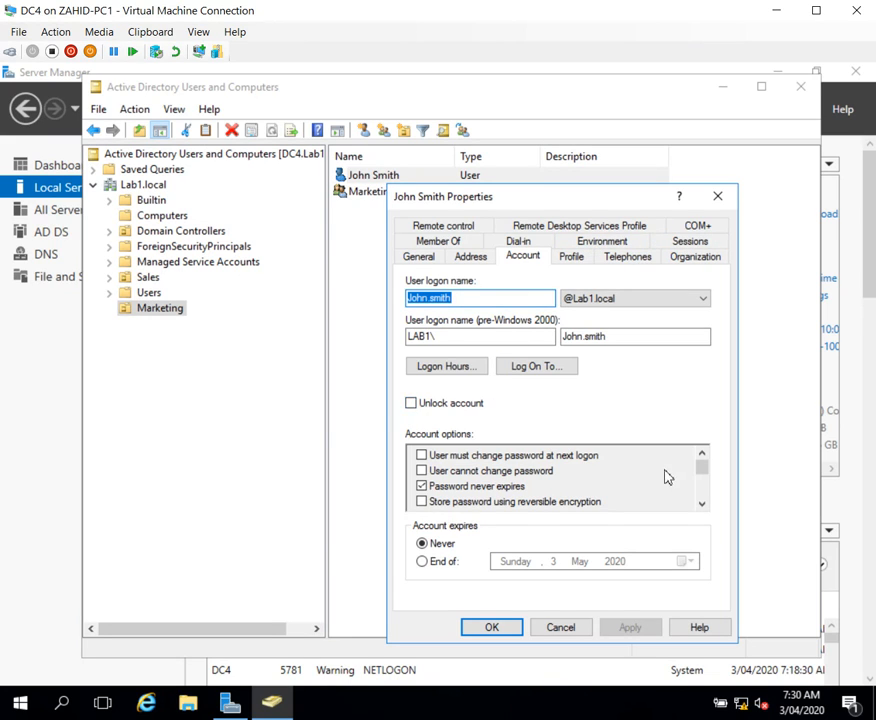
mouse_move(705, 468)
left_mouse_down()
mouse_move(708, 516)
mouse_move(703, 462)
left_mouse_up()
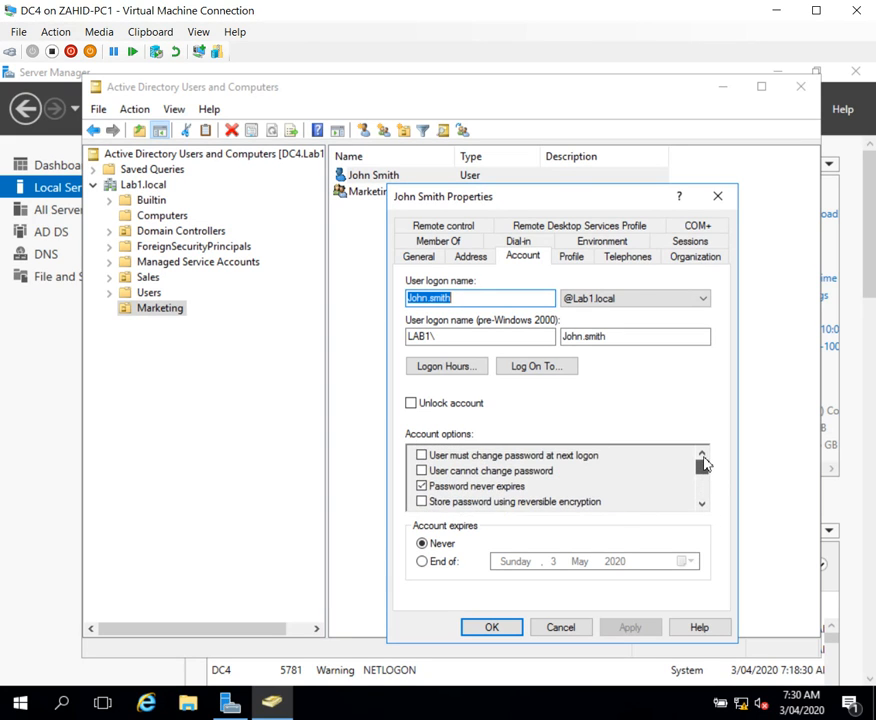
left_click(491, 627)
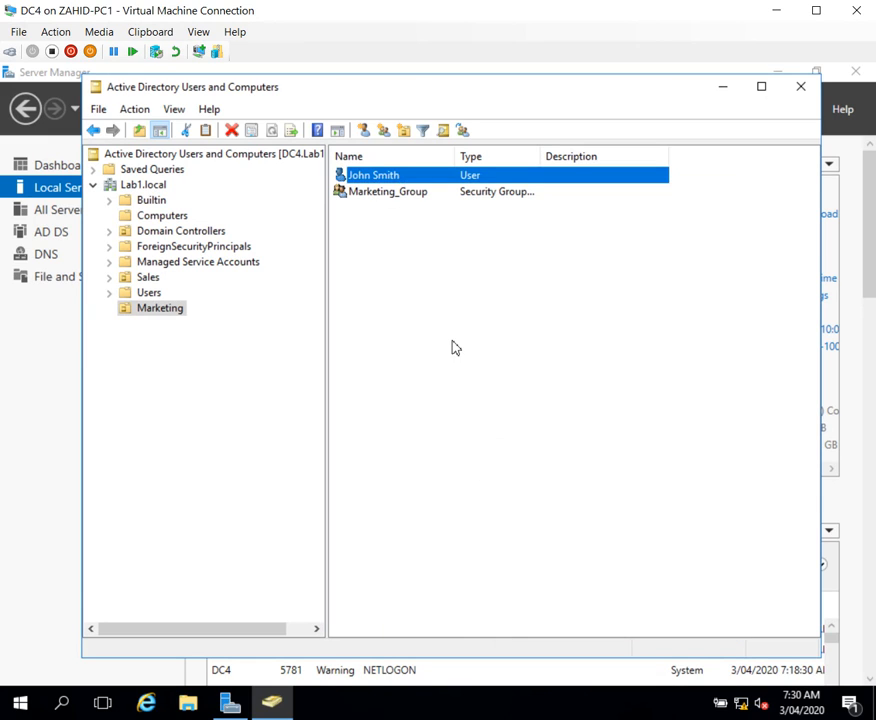
right_click(453, 181)
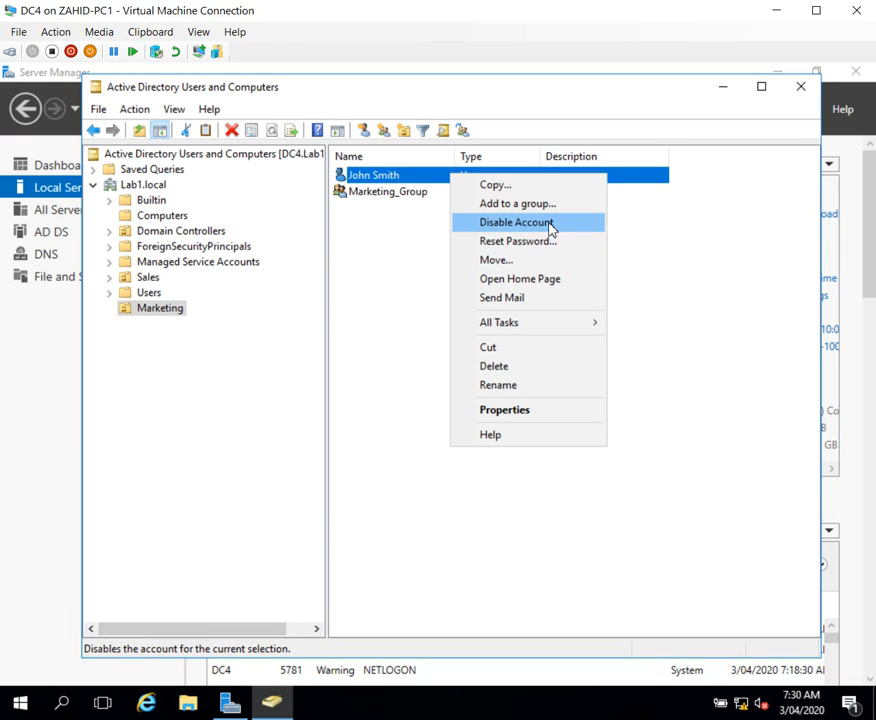
left_click(499, 261)
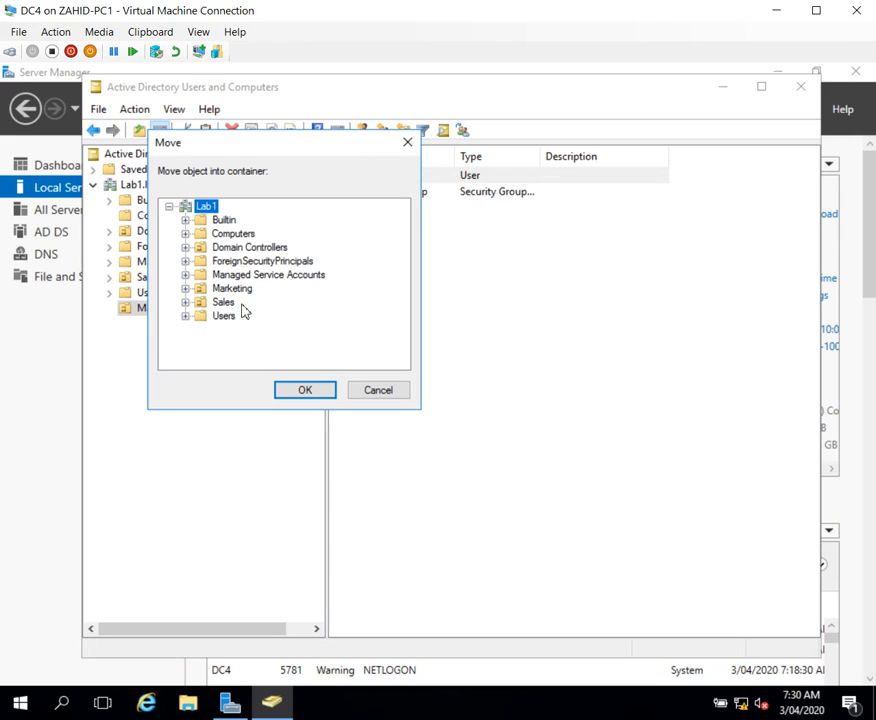
left_click(240, 309)
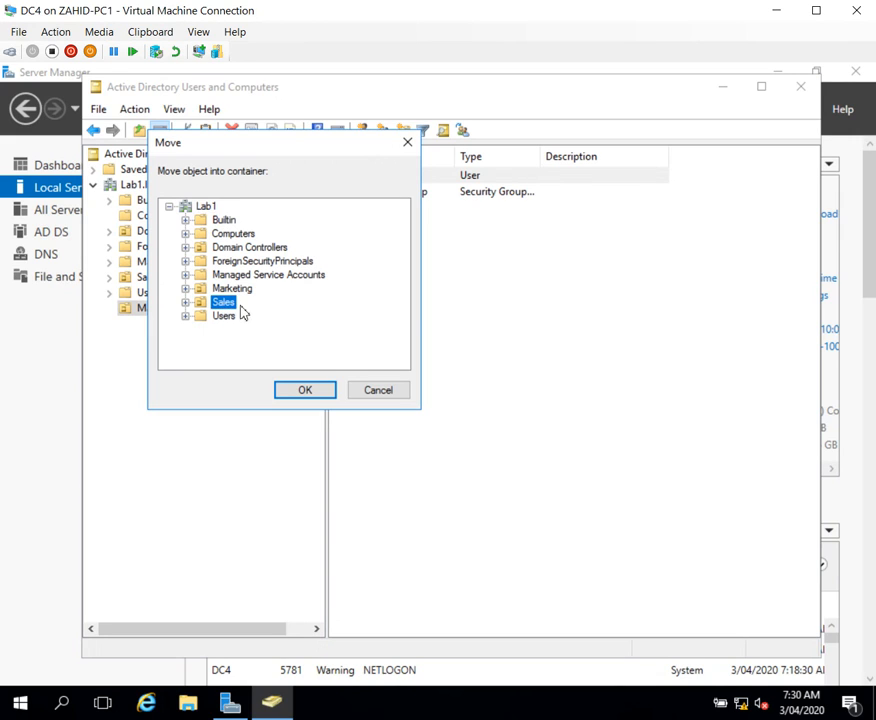
left_click(305, 393)
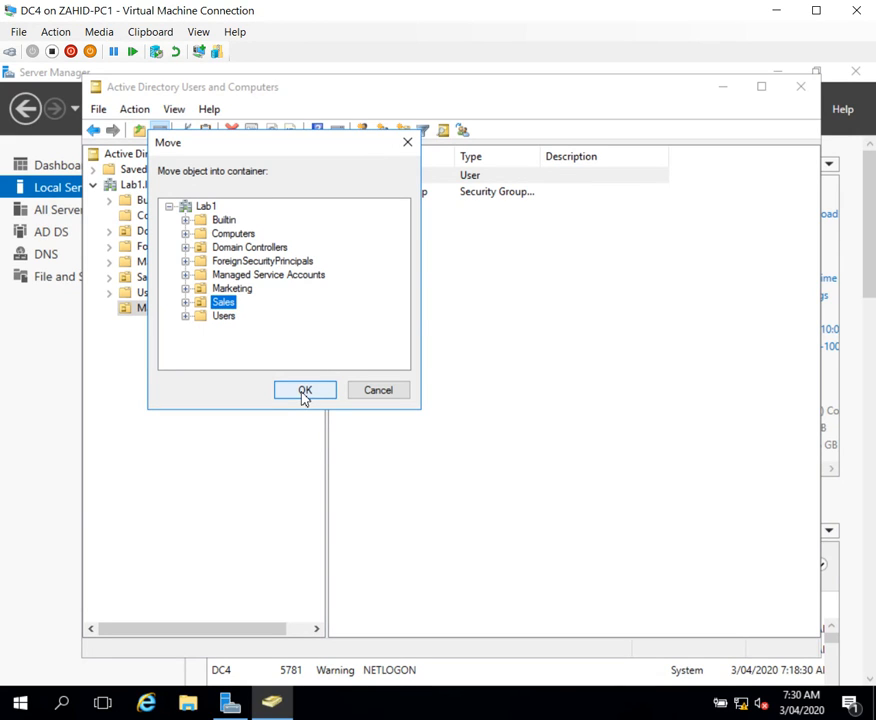
left_click(393, 393)
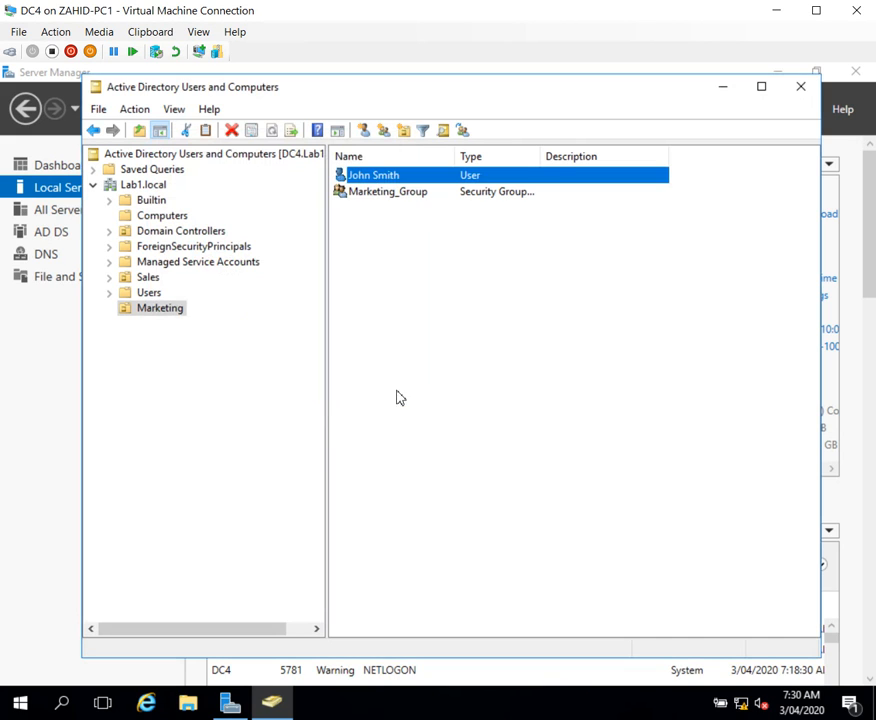
Step: Copy the existing user account in the Marketing organizational unit and enter the new user's first and last name
right_click(452, 181)
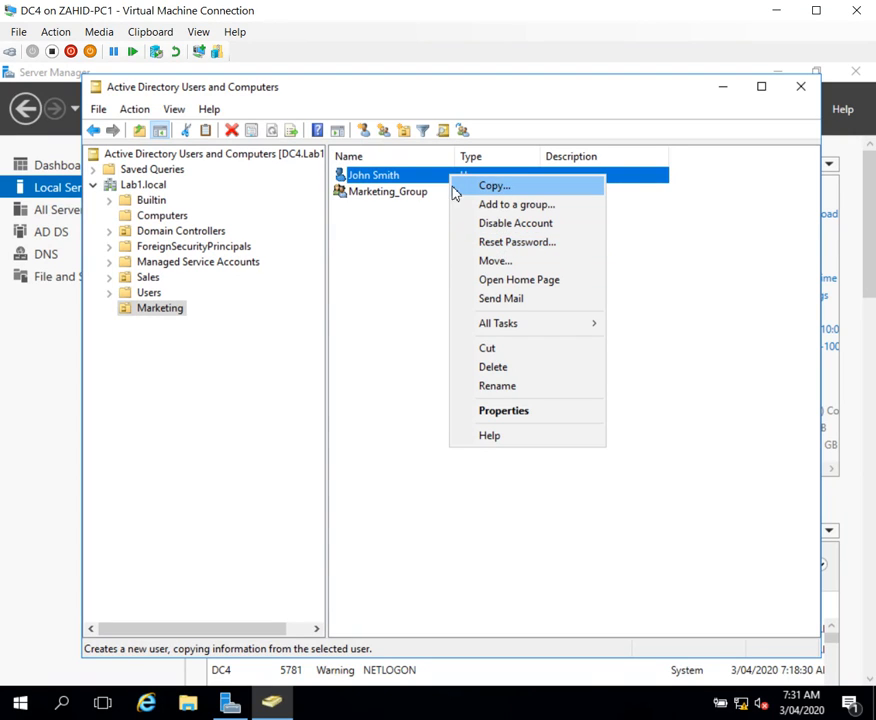
left_click(518, 187)
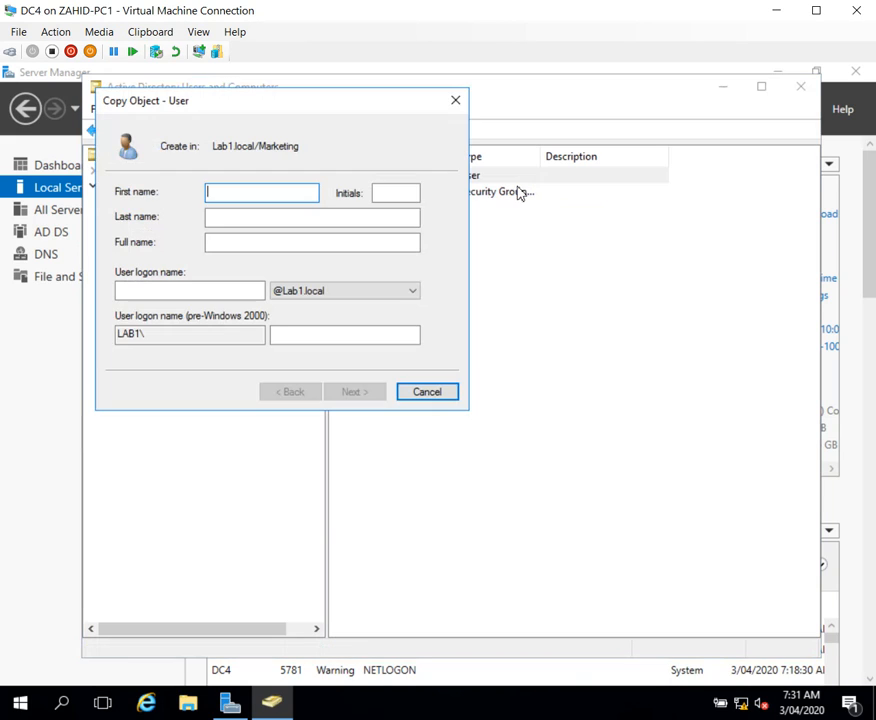
left_click_drag(345, 107, 600, 258)
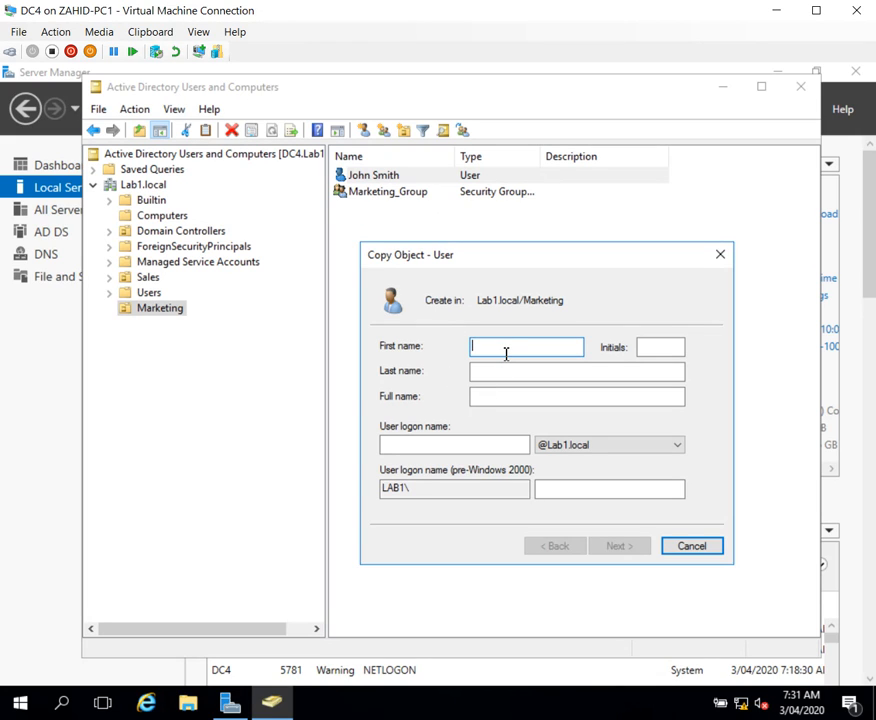
key("Tab")
key("Tab")
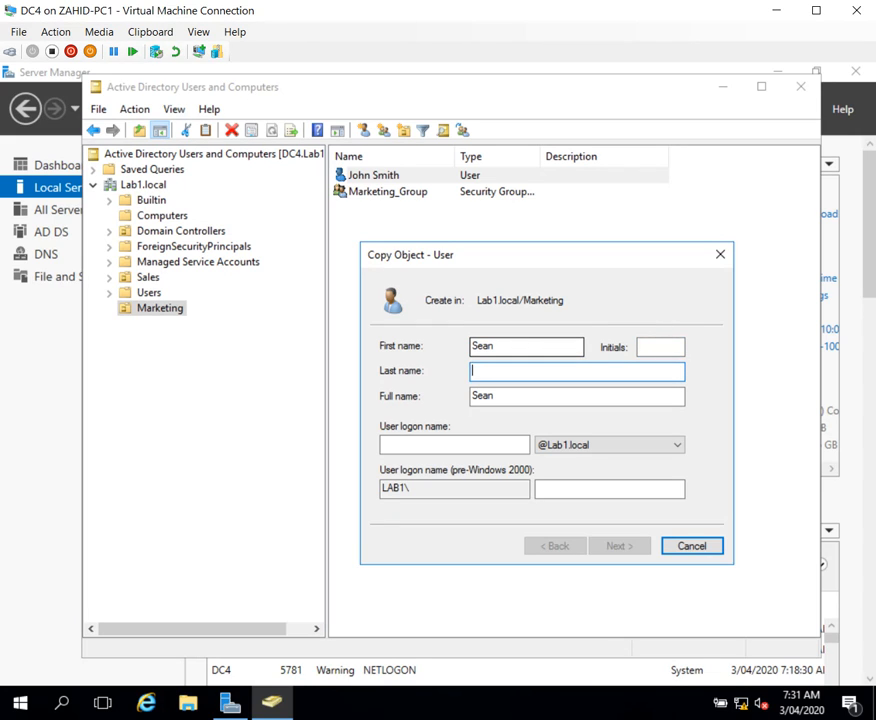
key("Tab")
key("Tab")
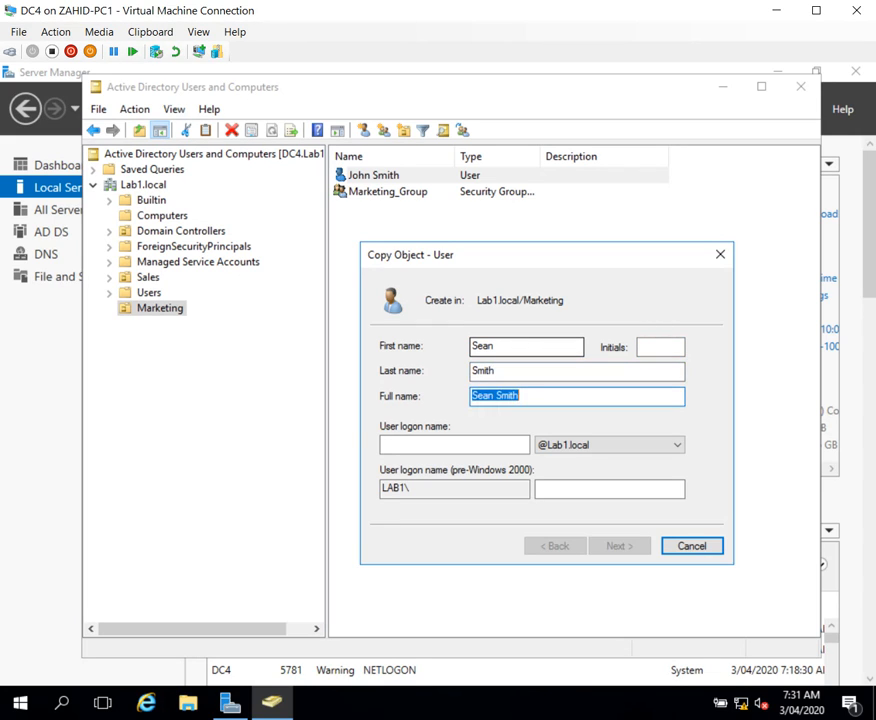
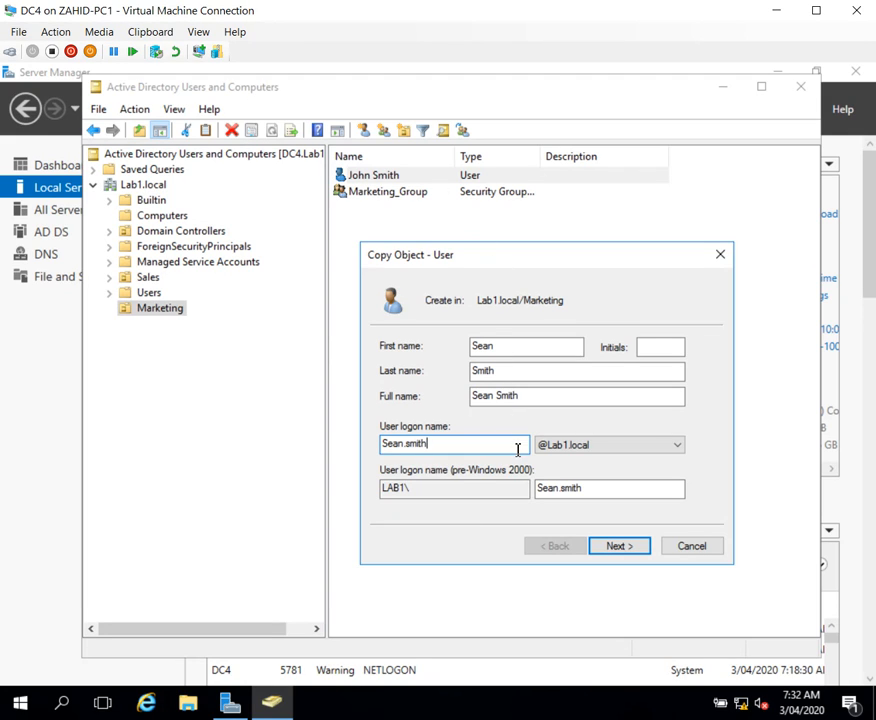
Step: Enter the copied user's logon name as first name, dot, last name, and continue to its password settings
left_click(540, 488)
left_click(624, 549)
Step: Enter and confirm the copied user's account password, keep the password options as copied, and finish creating the account
type("P@ssw0rd")
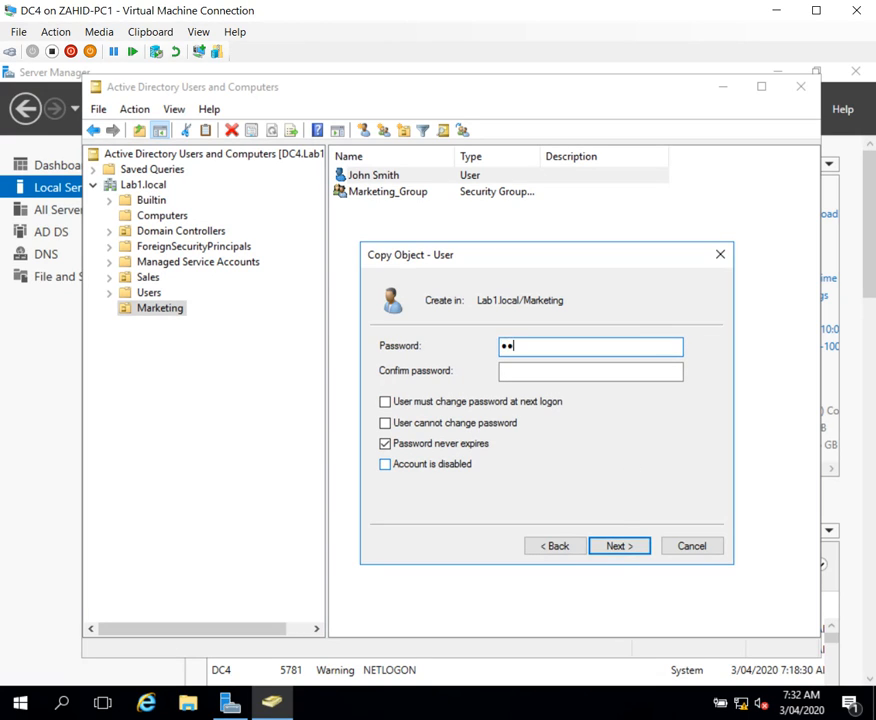
key("Tab")
type("P@ssw0rd")
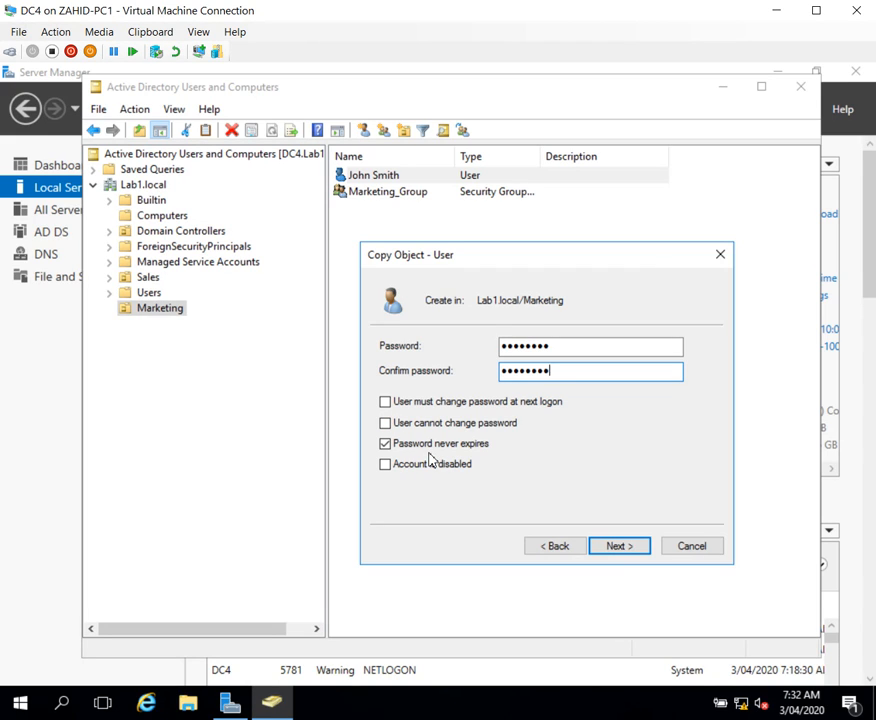
left_click(622, 550)
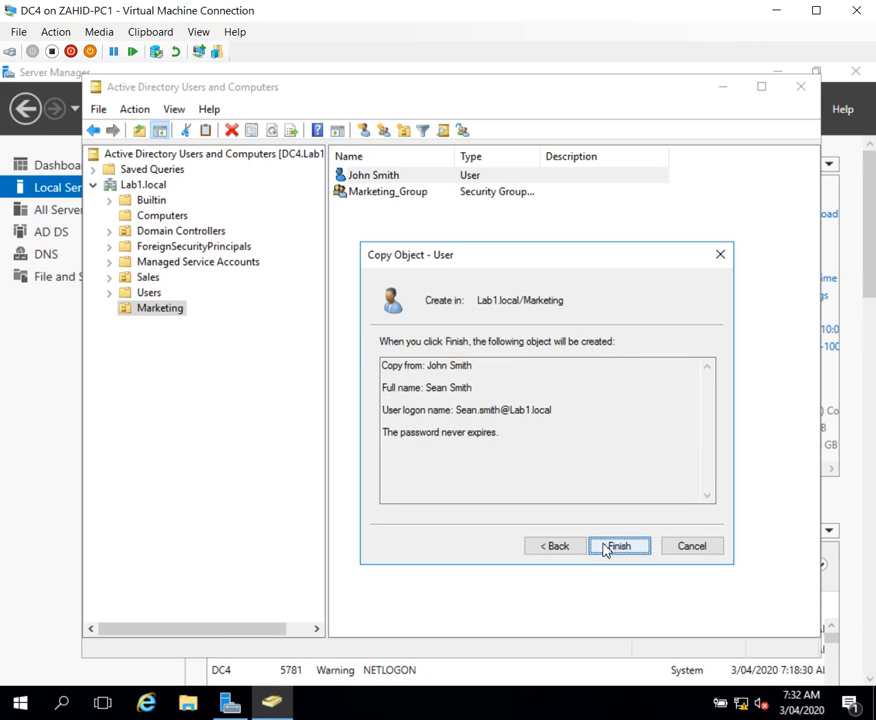
left_click(614, 547)
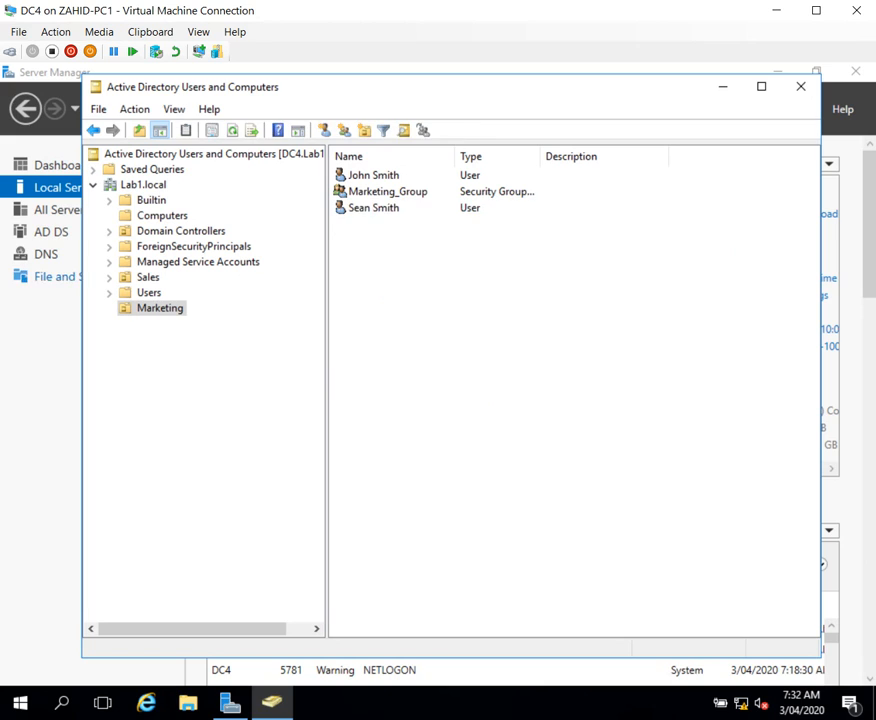
Step: Check the copied user account's group memberships in its properties, and close them
left_click(376, 210)
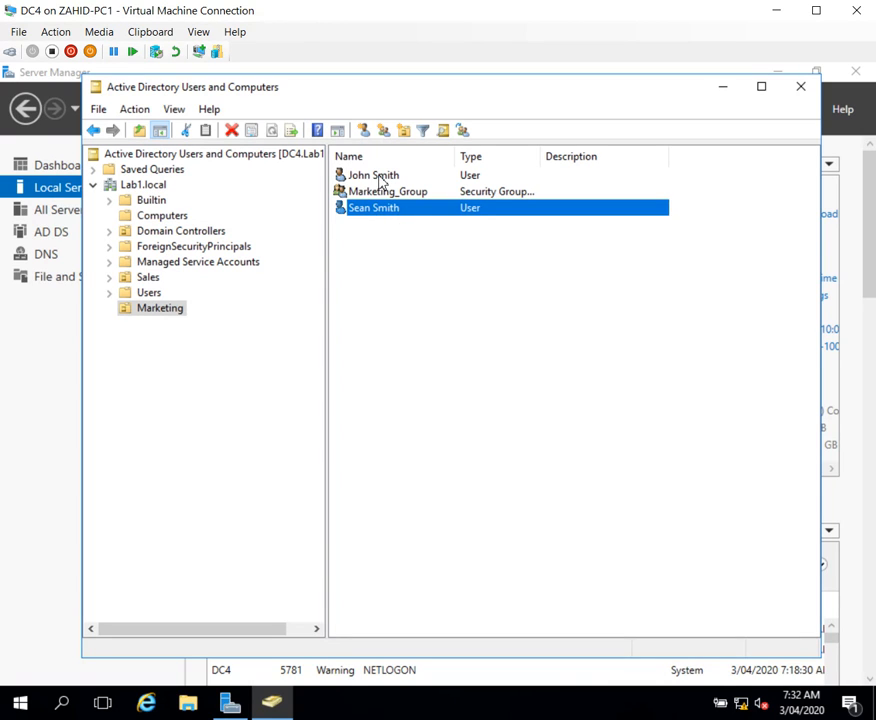
right_click(408, 213)
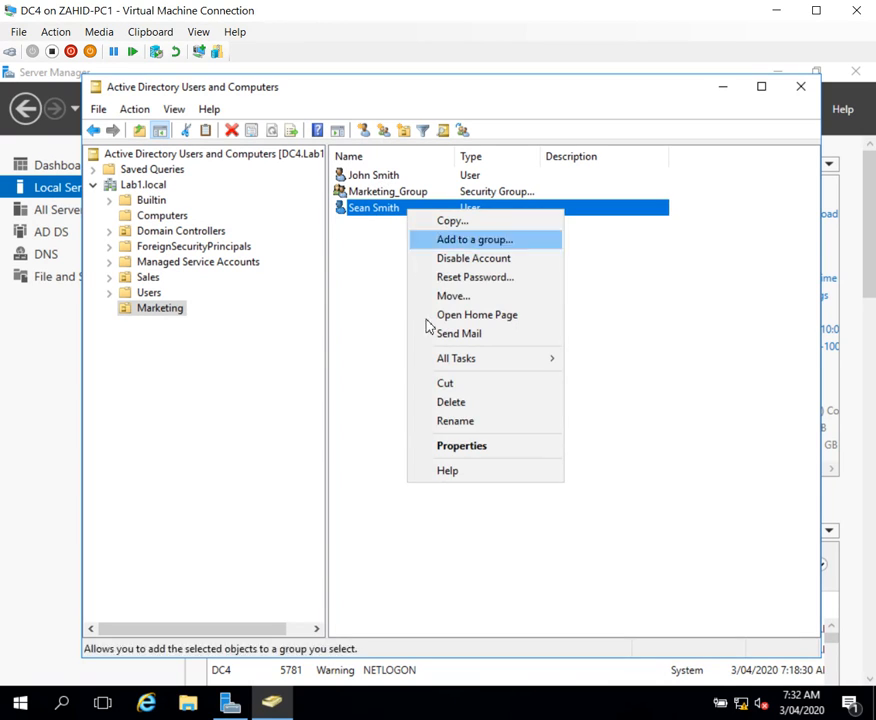
left_click(461, 446)
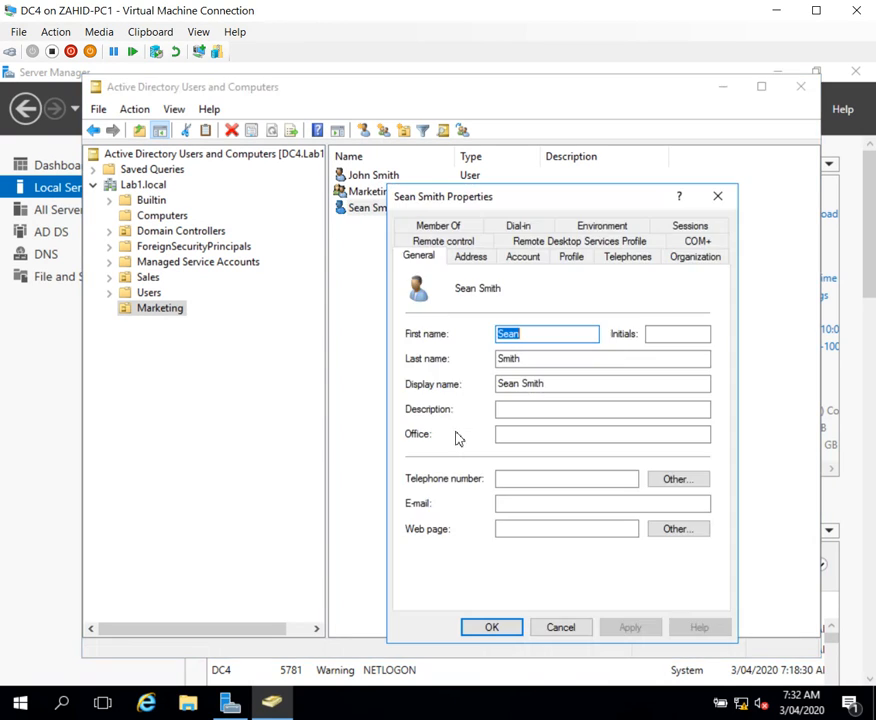
left_click(440, 227)
left_click(437, 336)
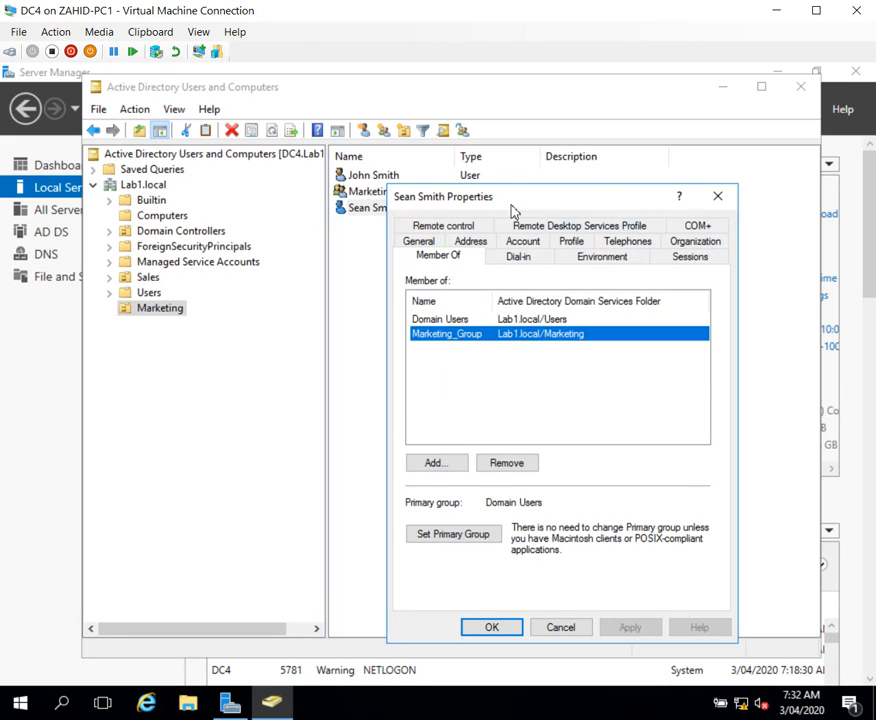
left_click_drag(512, 210, 620, 171)
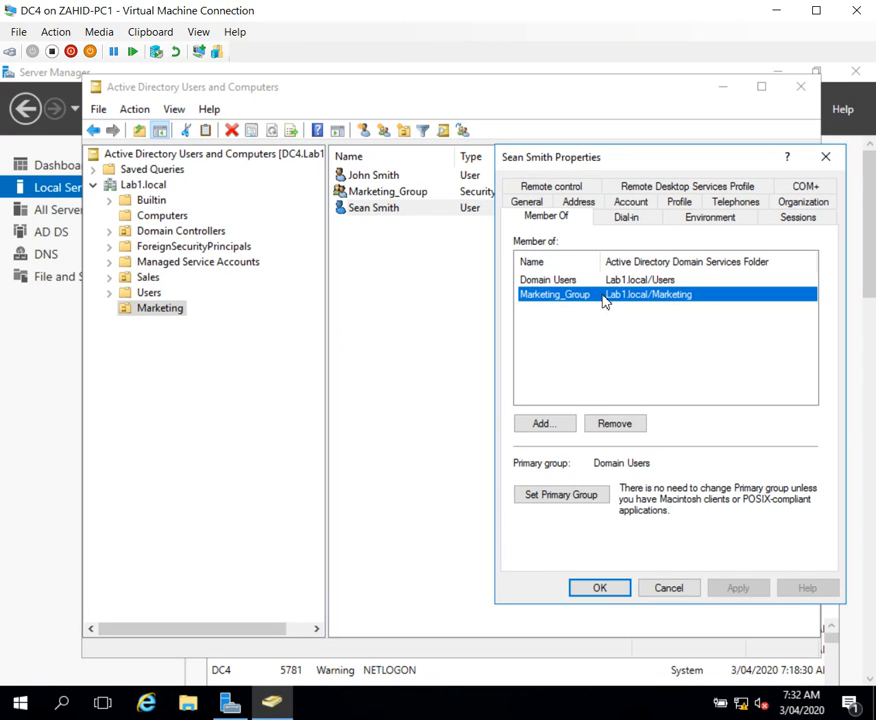
left_click(826, 158)
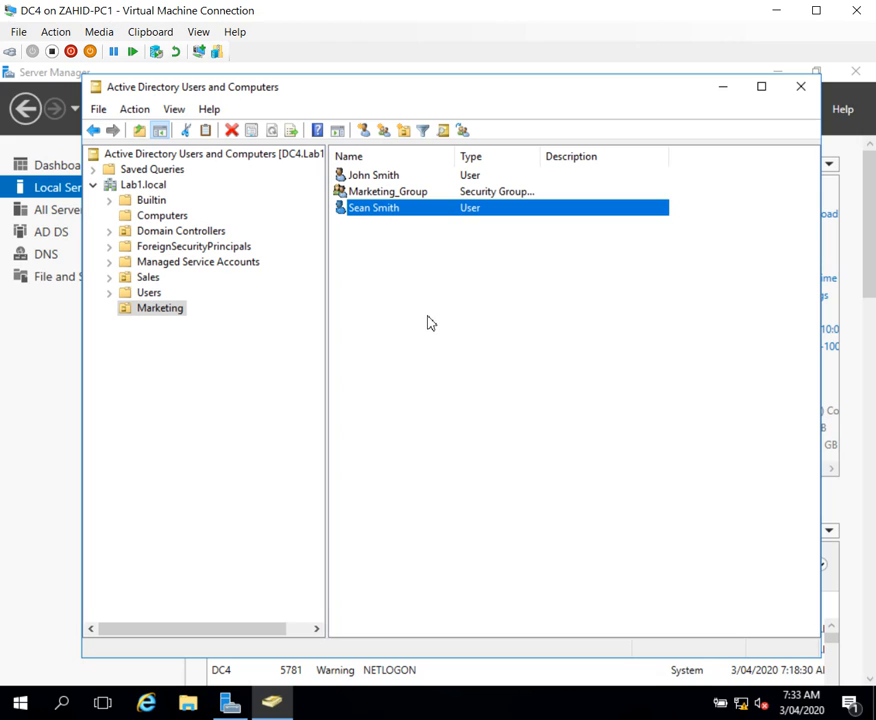
left_click(436, 345)
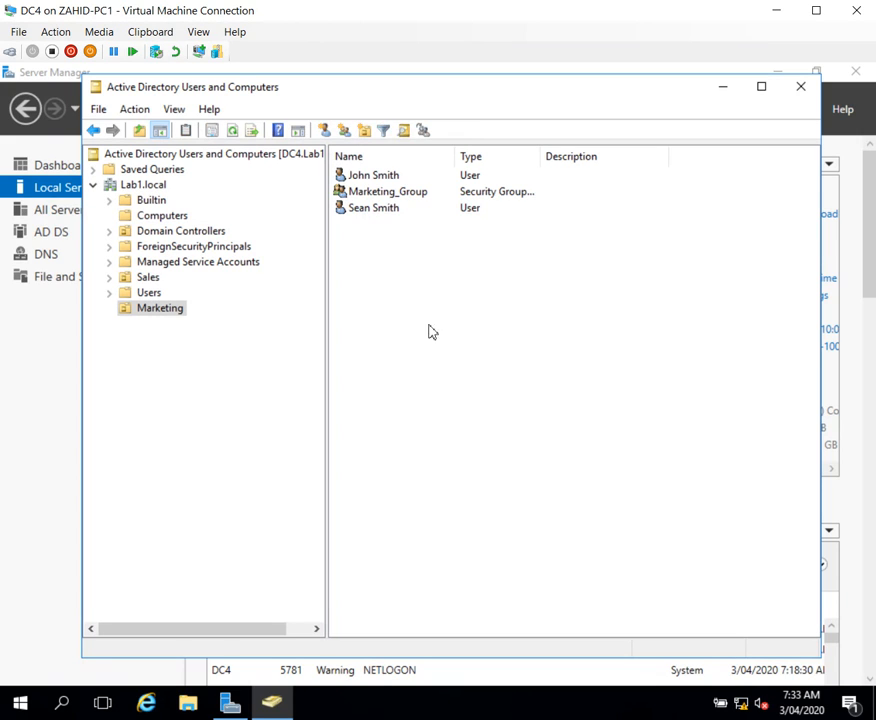
left_click(395, 180)
right_click(397, 177)
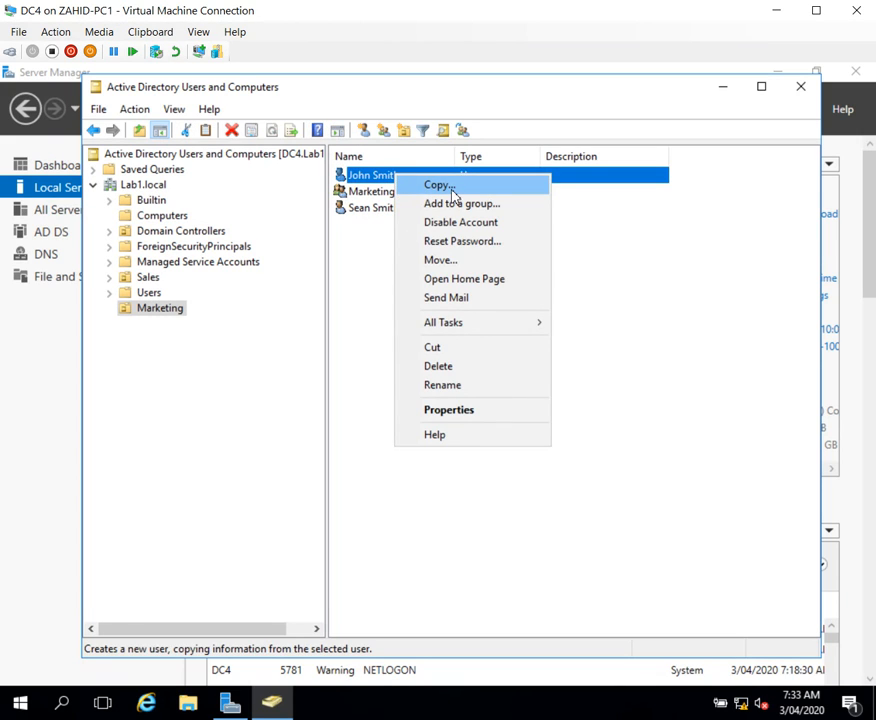
left_click(362, 287)
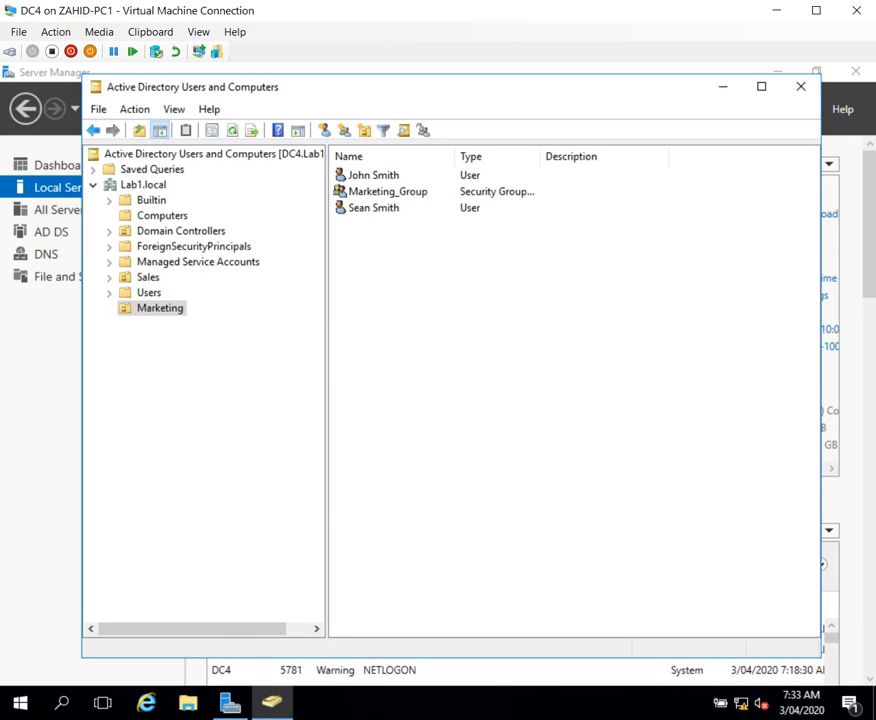
key("super+p")
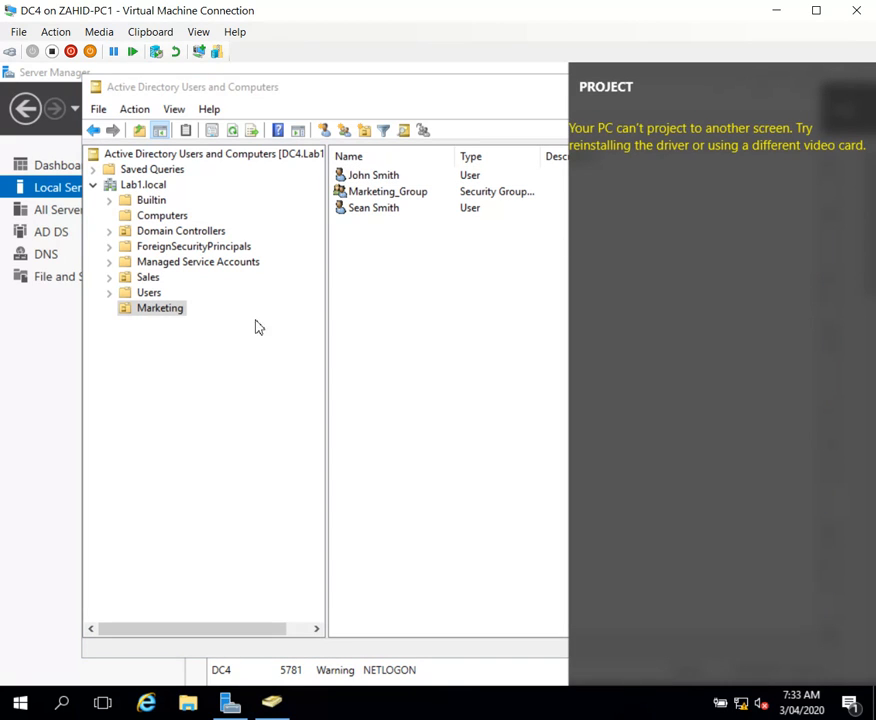
left_click(101, 391)
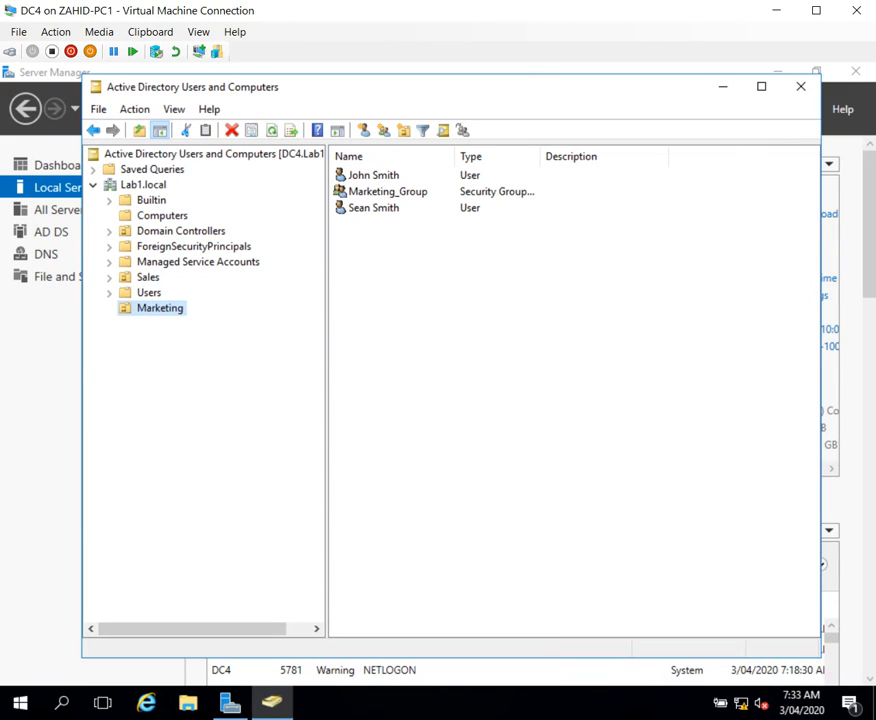